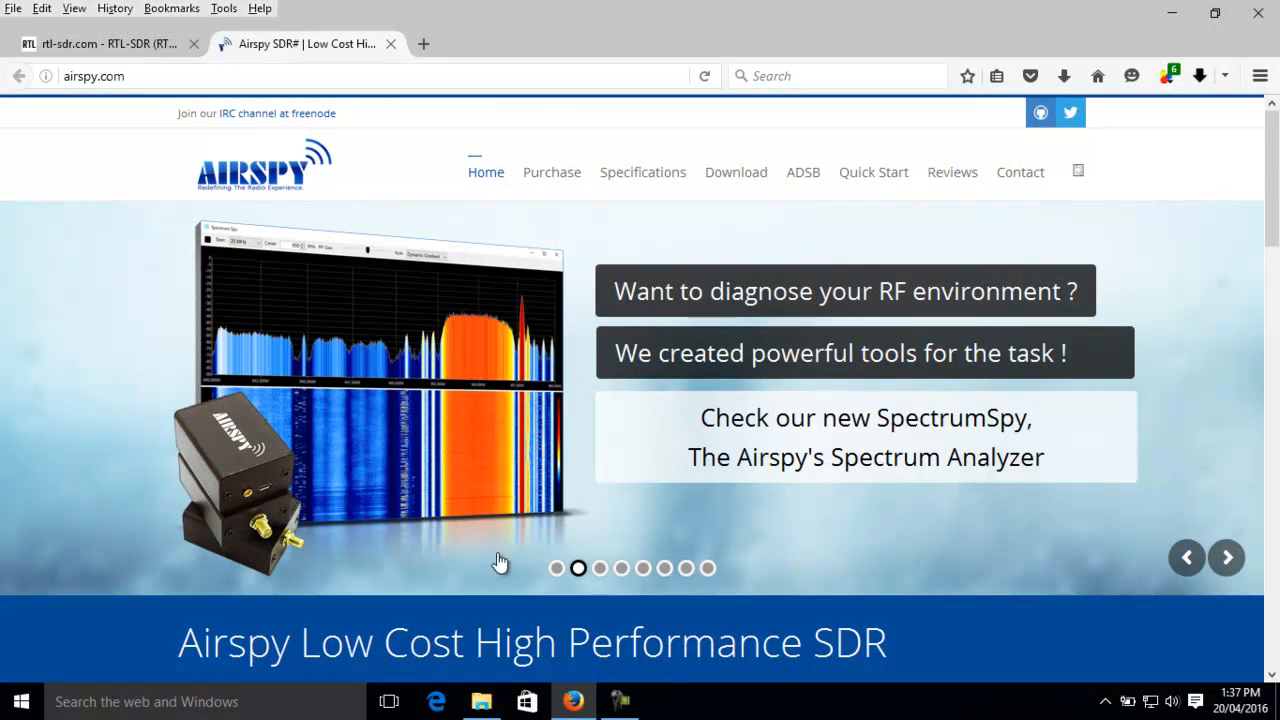
# - Switch to File Explorer and go up to the rtl-sdr folder on Local Disk (C:)
pyautogui.click(481, 702)
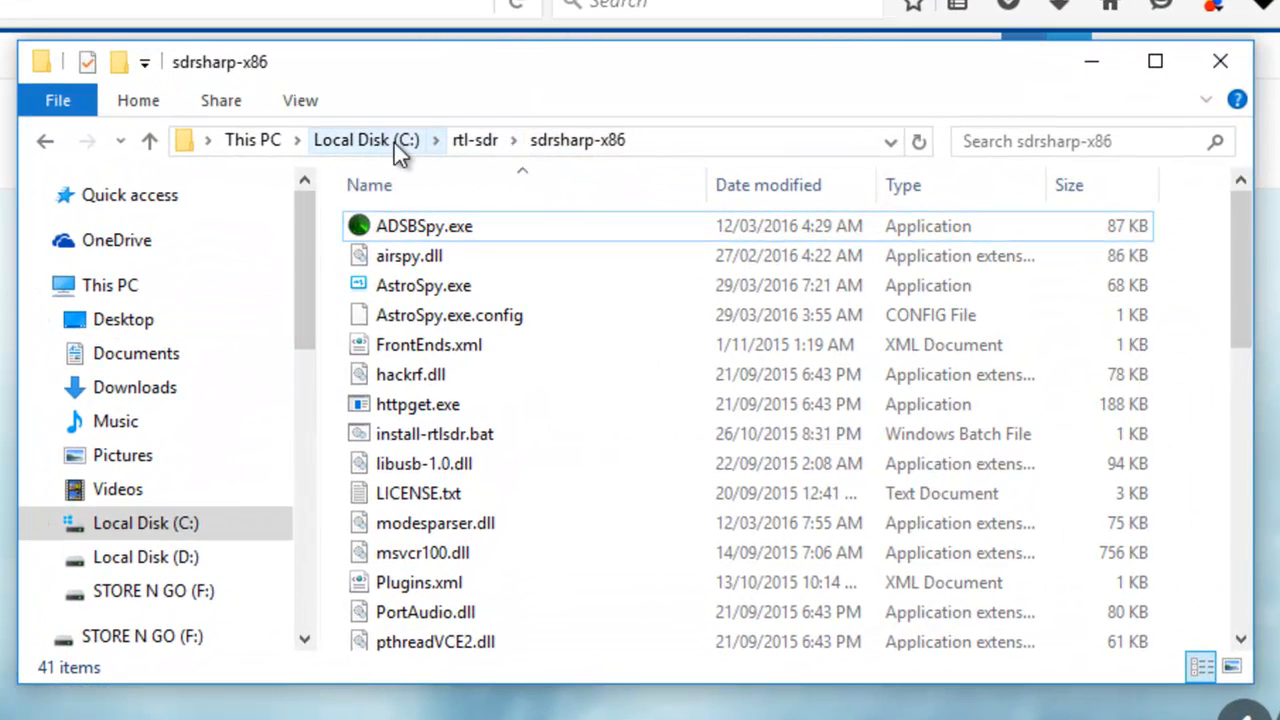
pyautogui.click(476, 148)
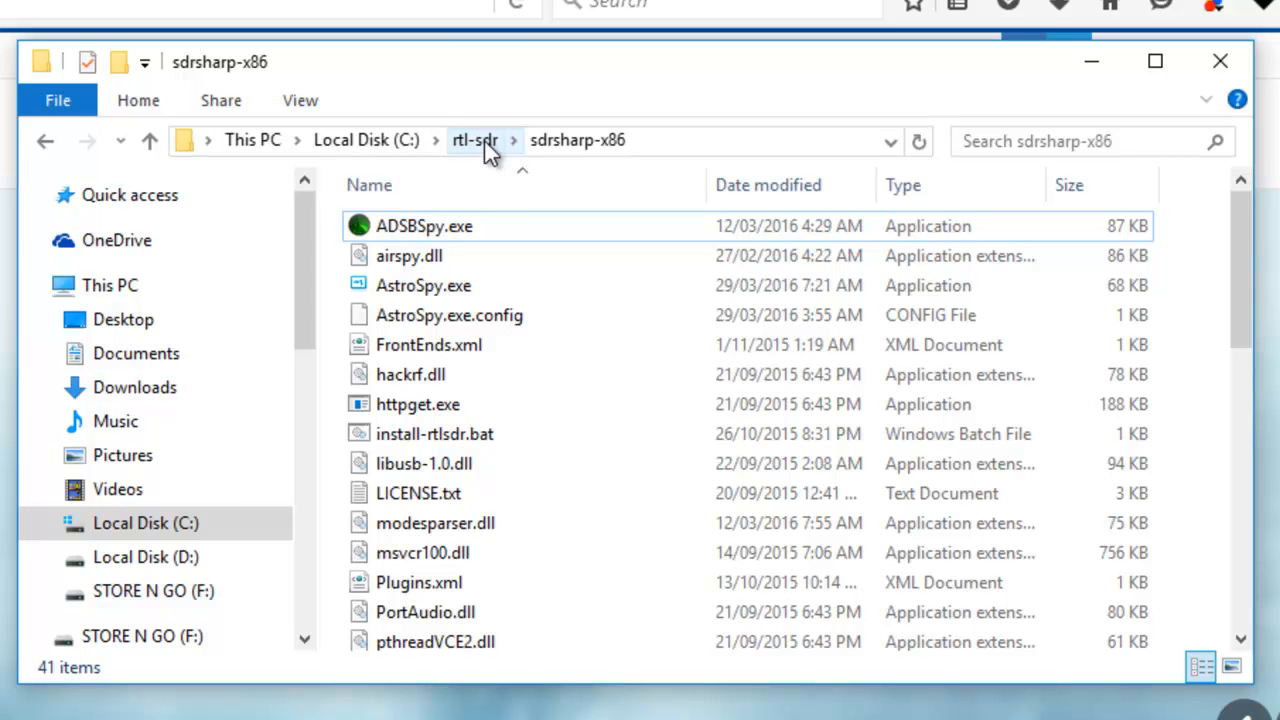
pyautogui.click(472, 140)
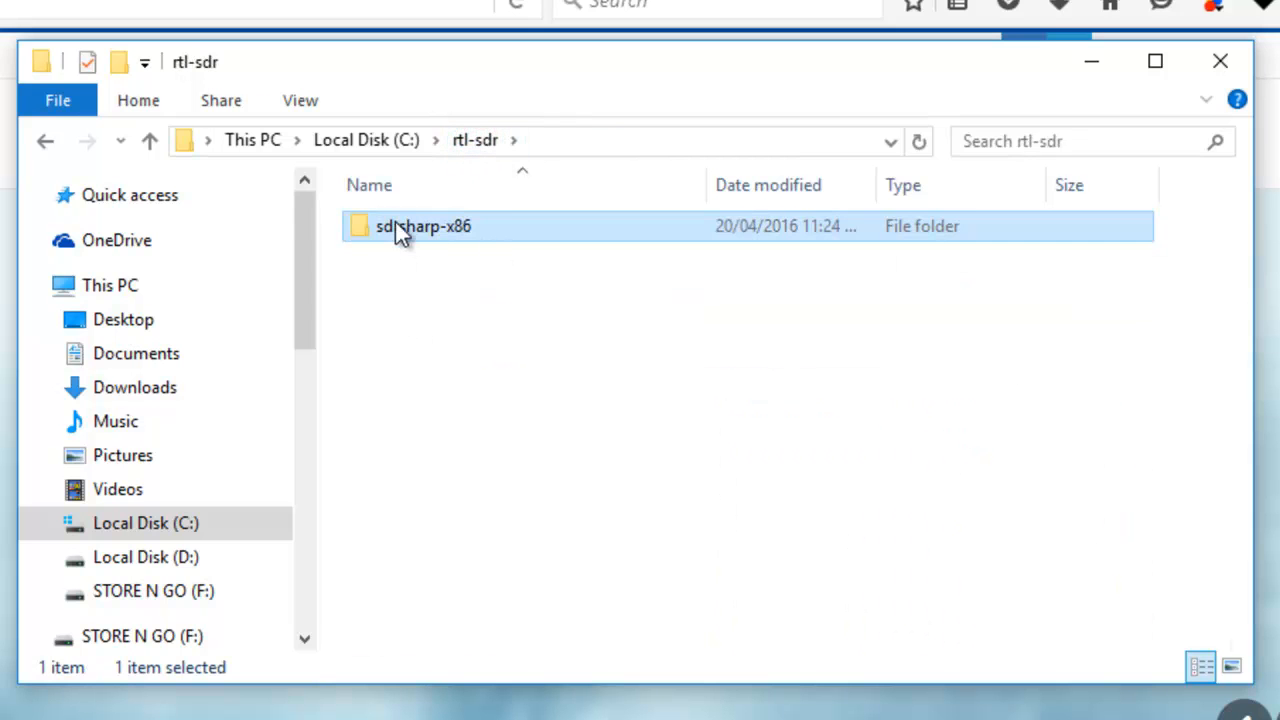
# - Rename the sdrsharp-x86 folder to sdrsharp
pyautogui.click(398, 232)
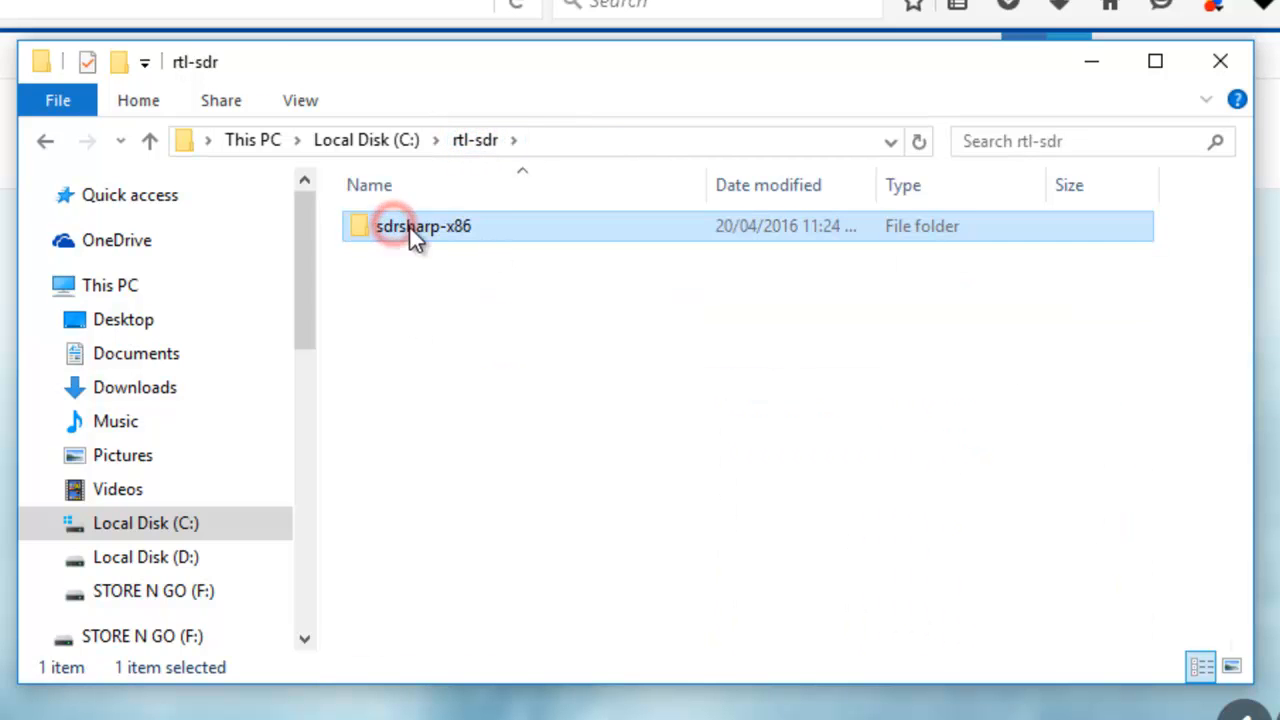
pyautogui.click(362, 246)
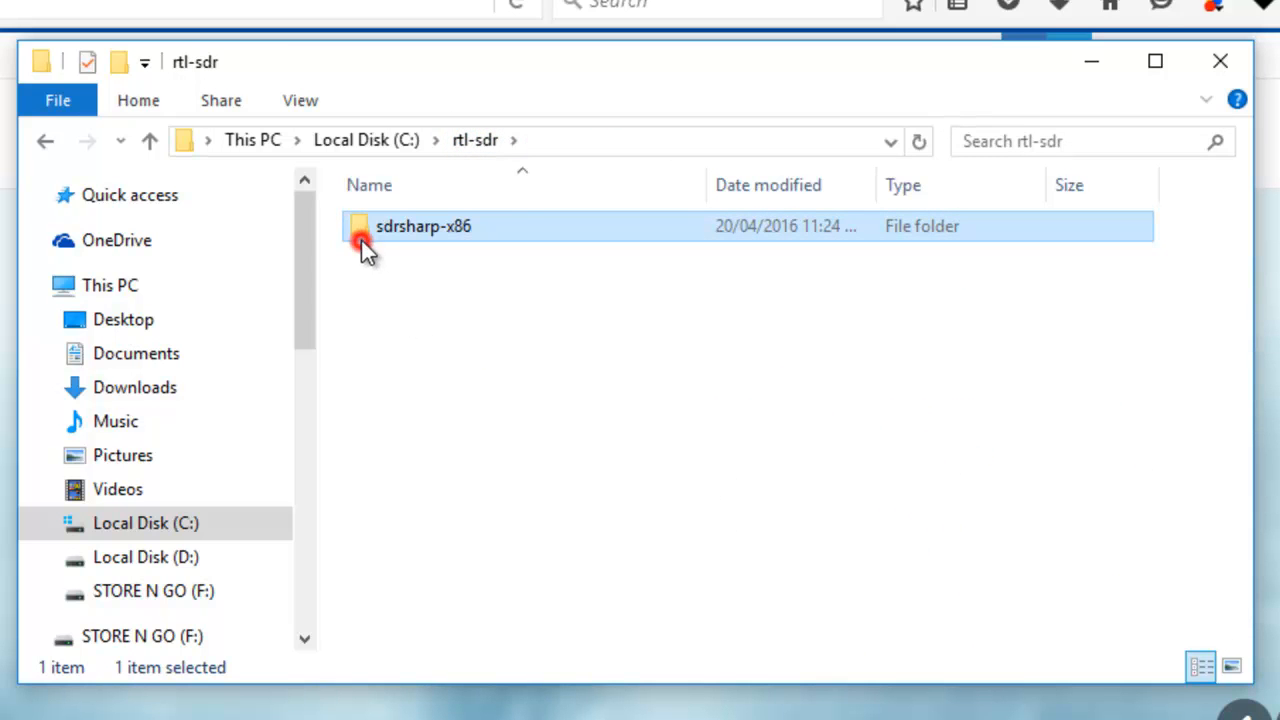
pyautogui.click(445, 233)
pyautogui.click(441, 235)
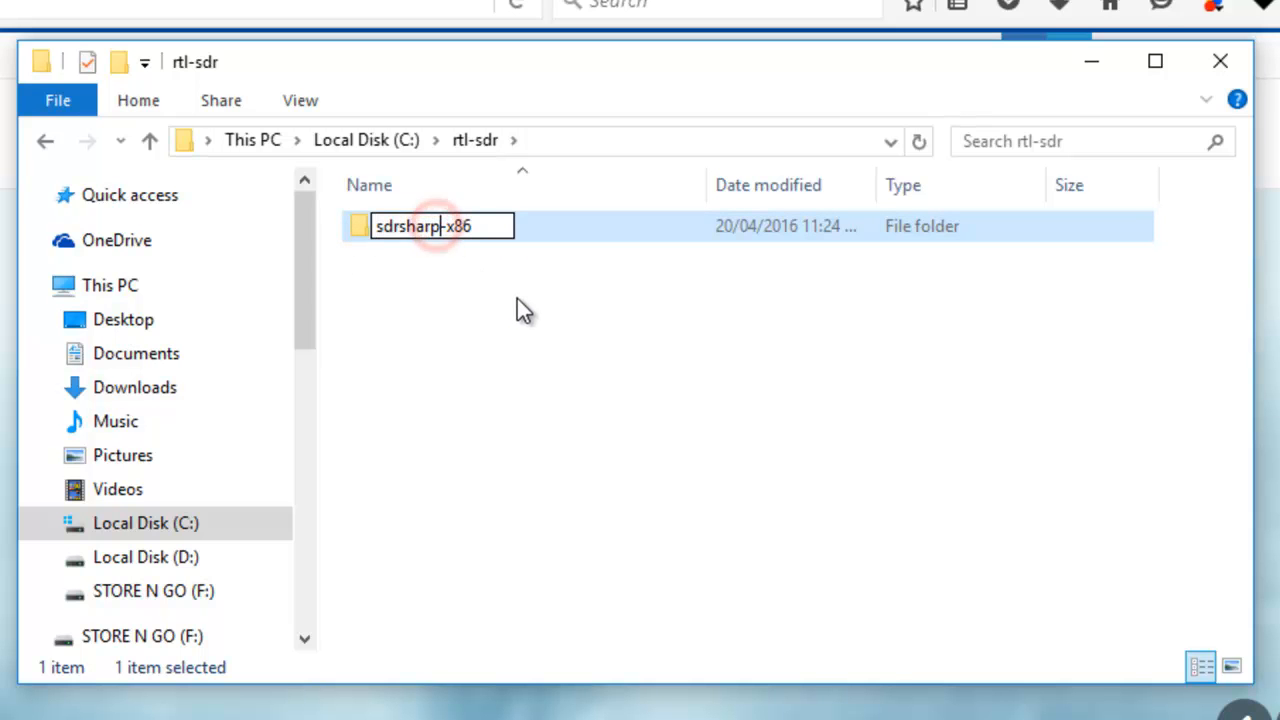
pyautogui.press('Delete')
pyautogui.press('Delete')
pyautogui.press('Delete')
pyautogui.press('Delete')
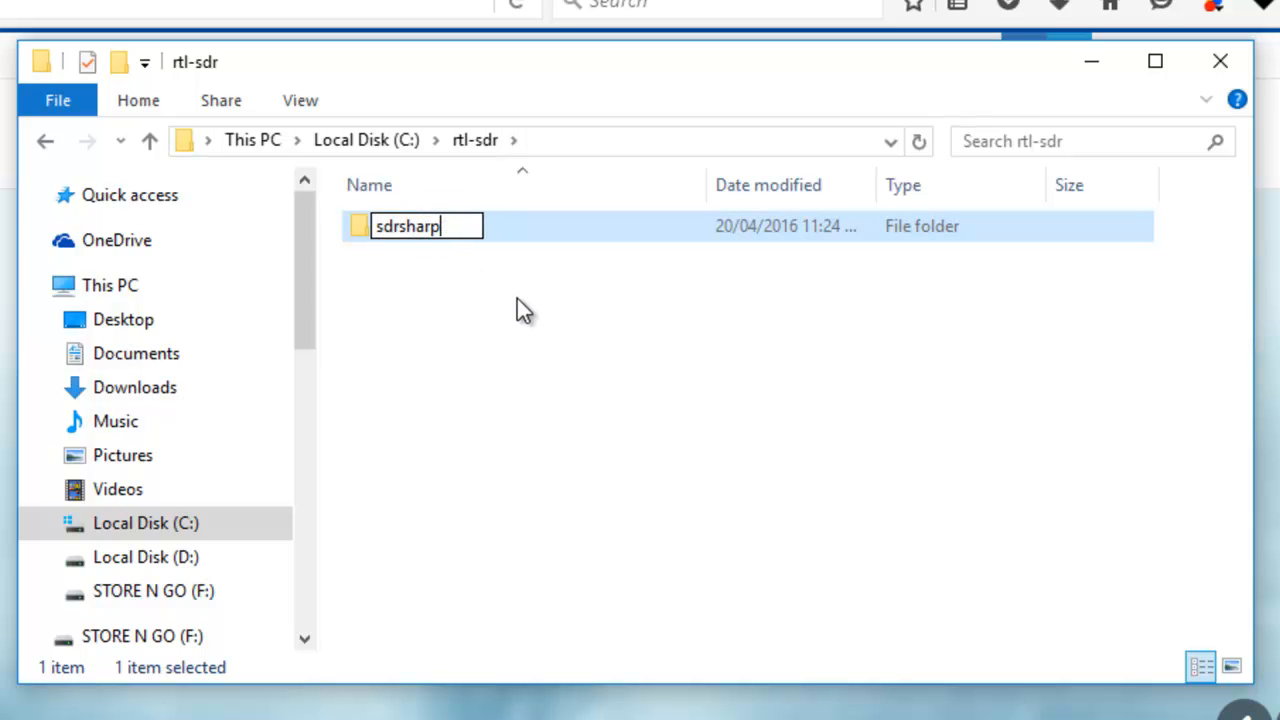
pyautogui.click(449, 389)
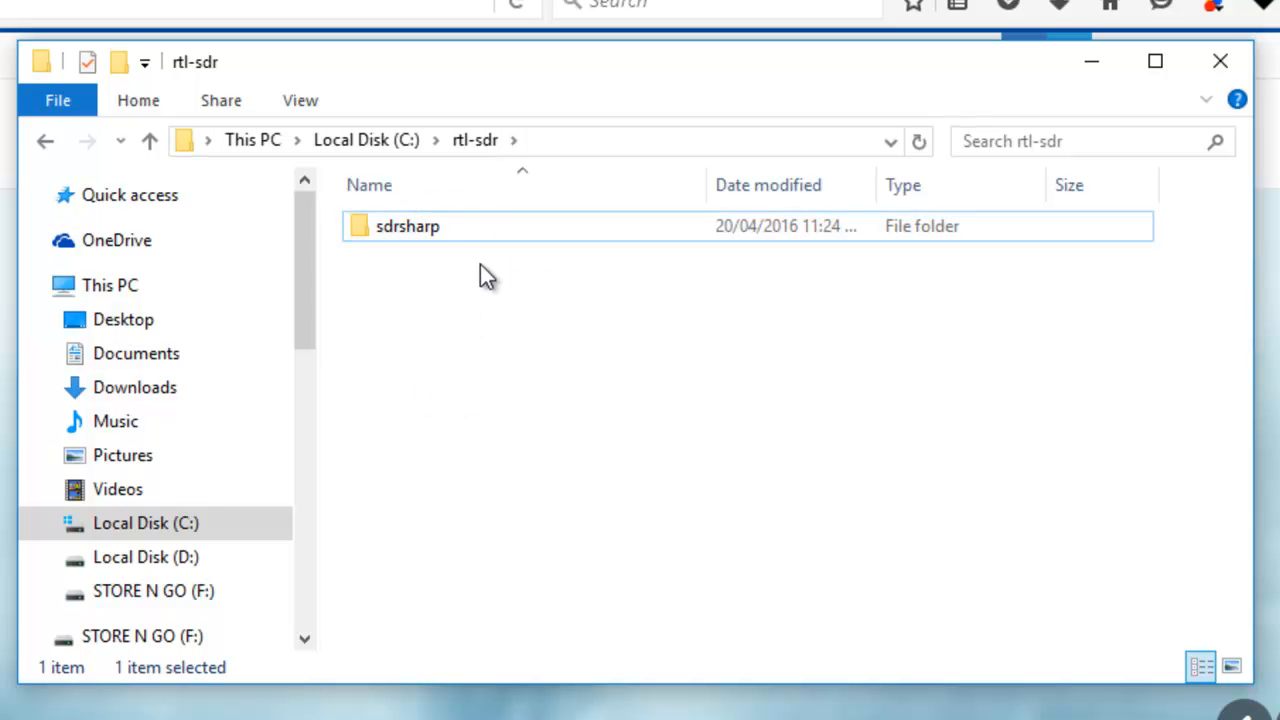
# - Open the sdrsharp folder and launch SDRSharp.exe from it
pyautogui.click(348, 231)
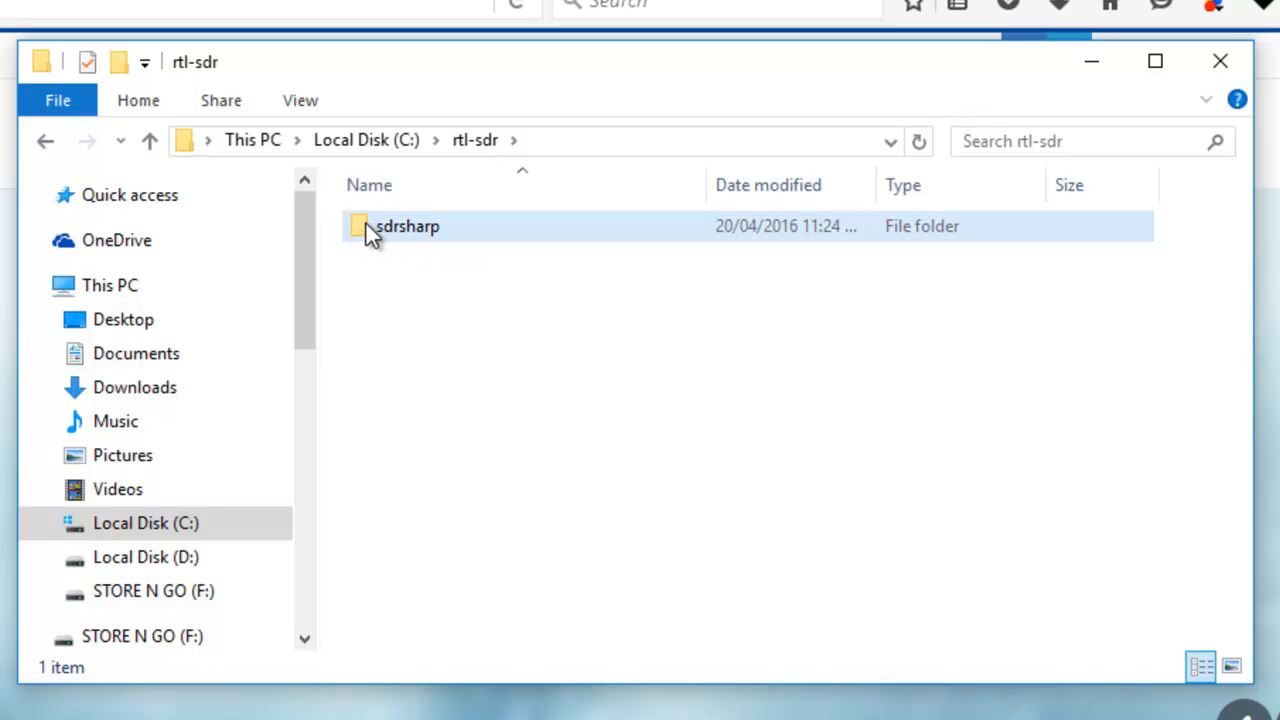
pyautogui.doubleClick(364, 226)
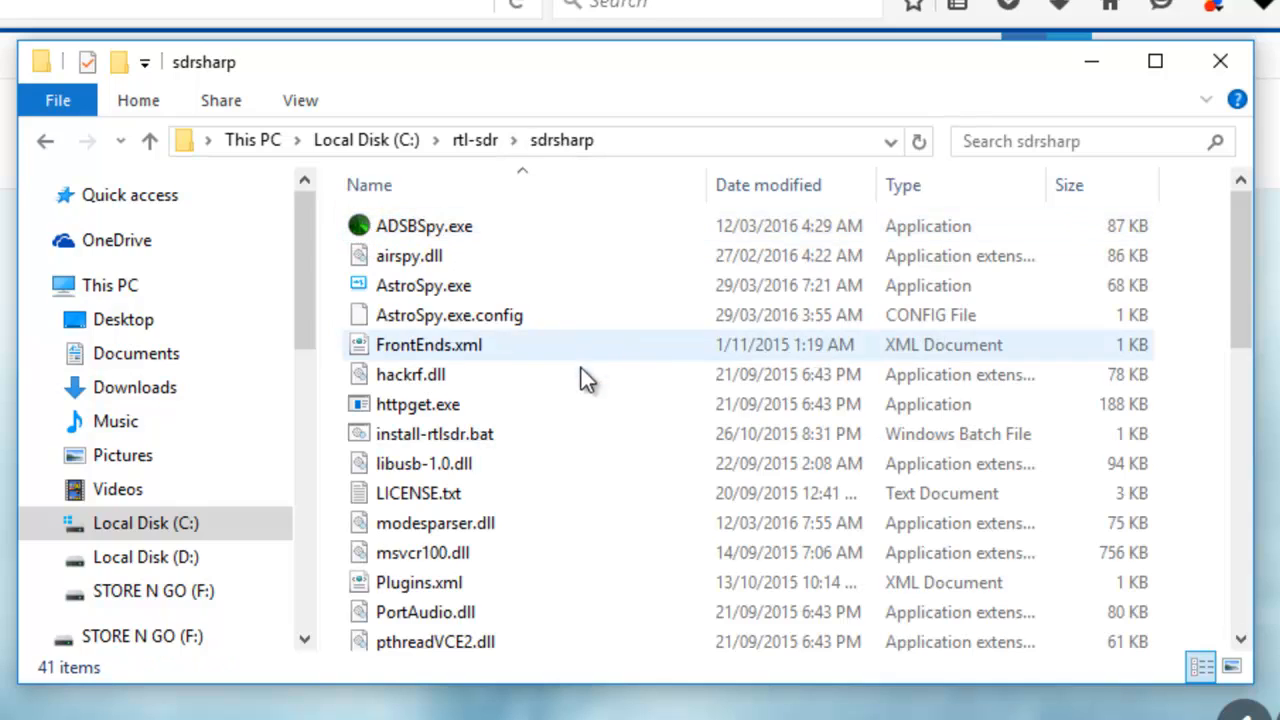
pyautogui.scroll(-1, 585, 370)
pyautogui.scroll(1, 588, 350)
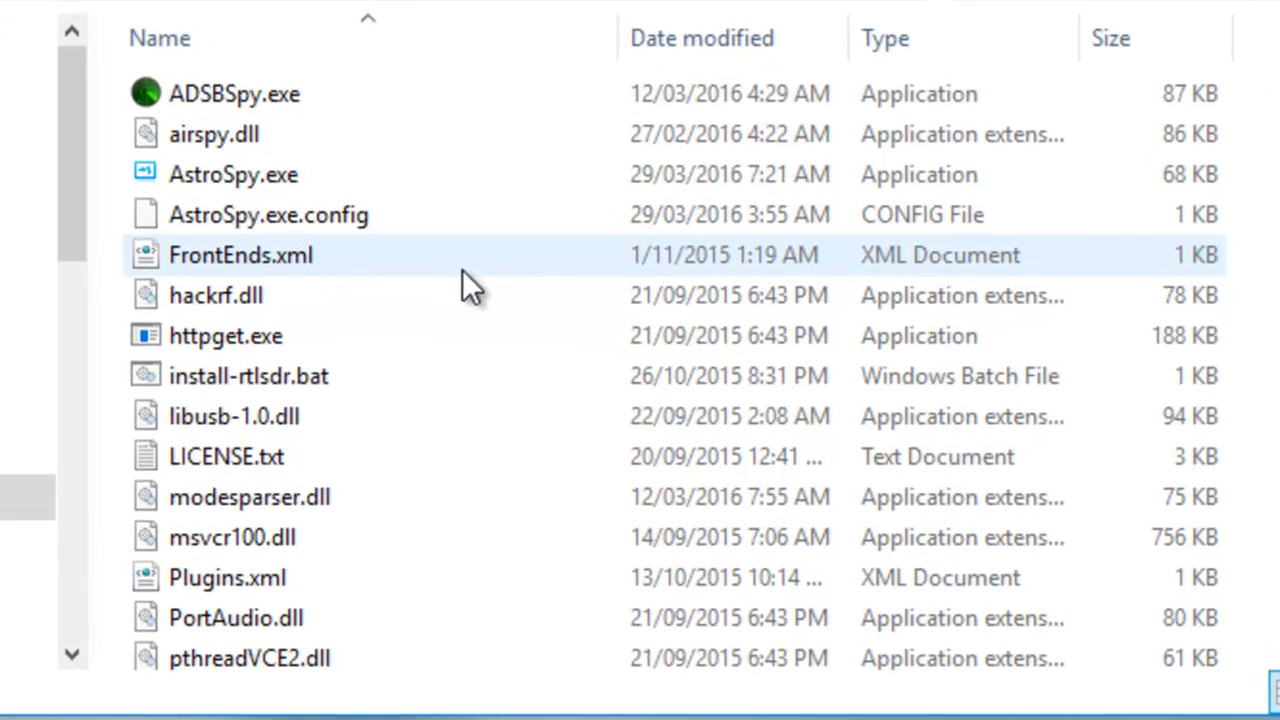
pyautogui.scroll(-3, 592, 355)
pyautogui.doubleClick(210, 566)
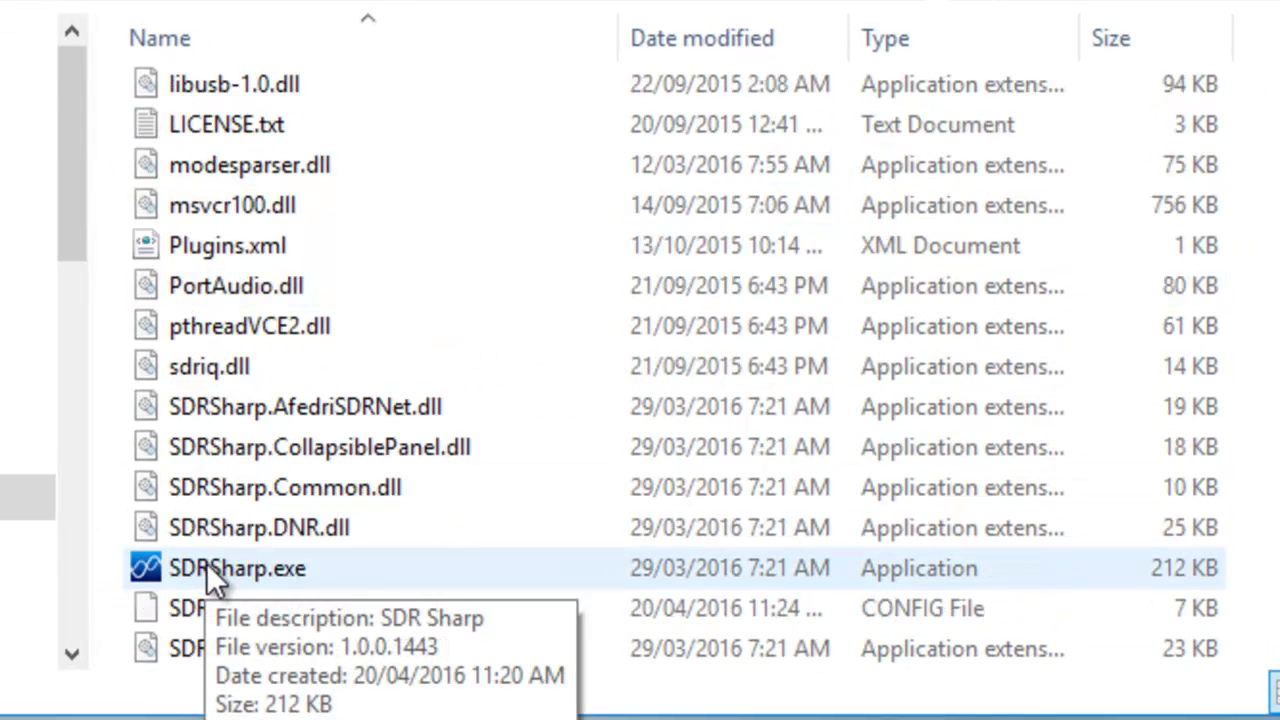
pyautogui.click(195, 567)
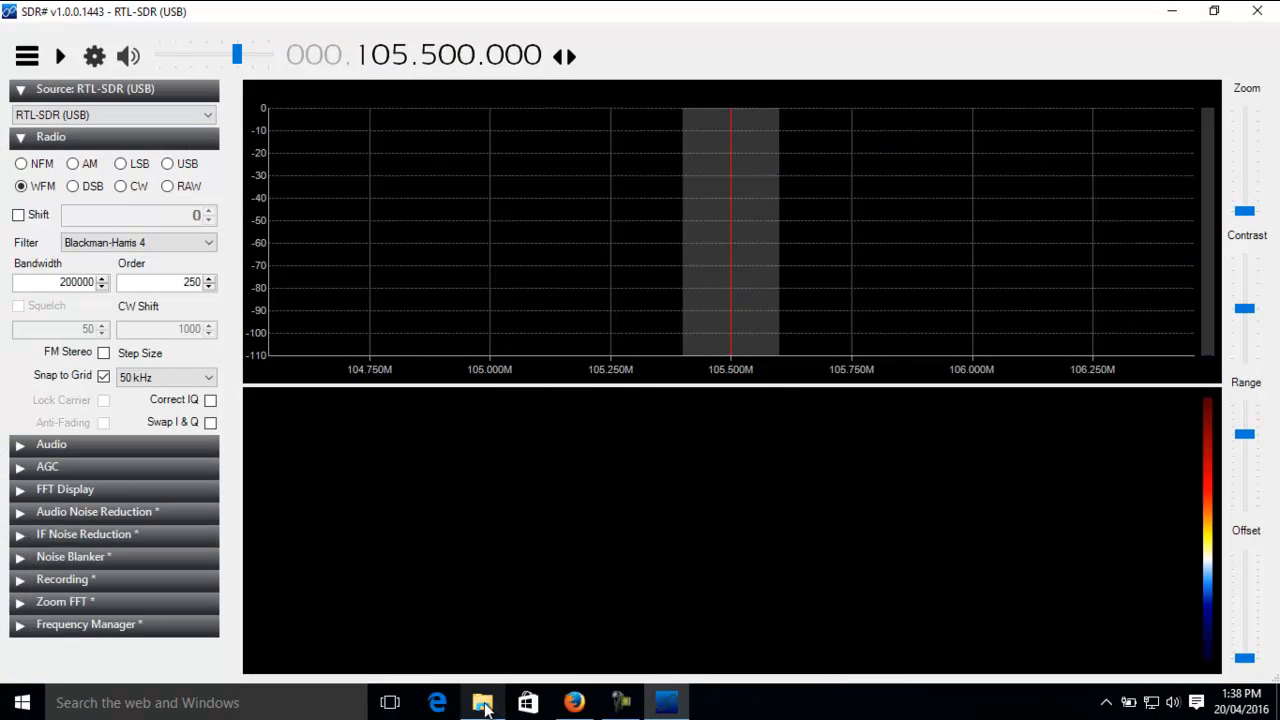
# - Try to start reception with the RTL-SDR (USB) source, dismiss the dialog and close SDR#
pyautogui.moveTo(483, 707)
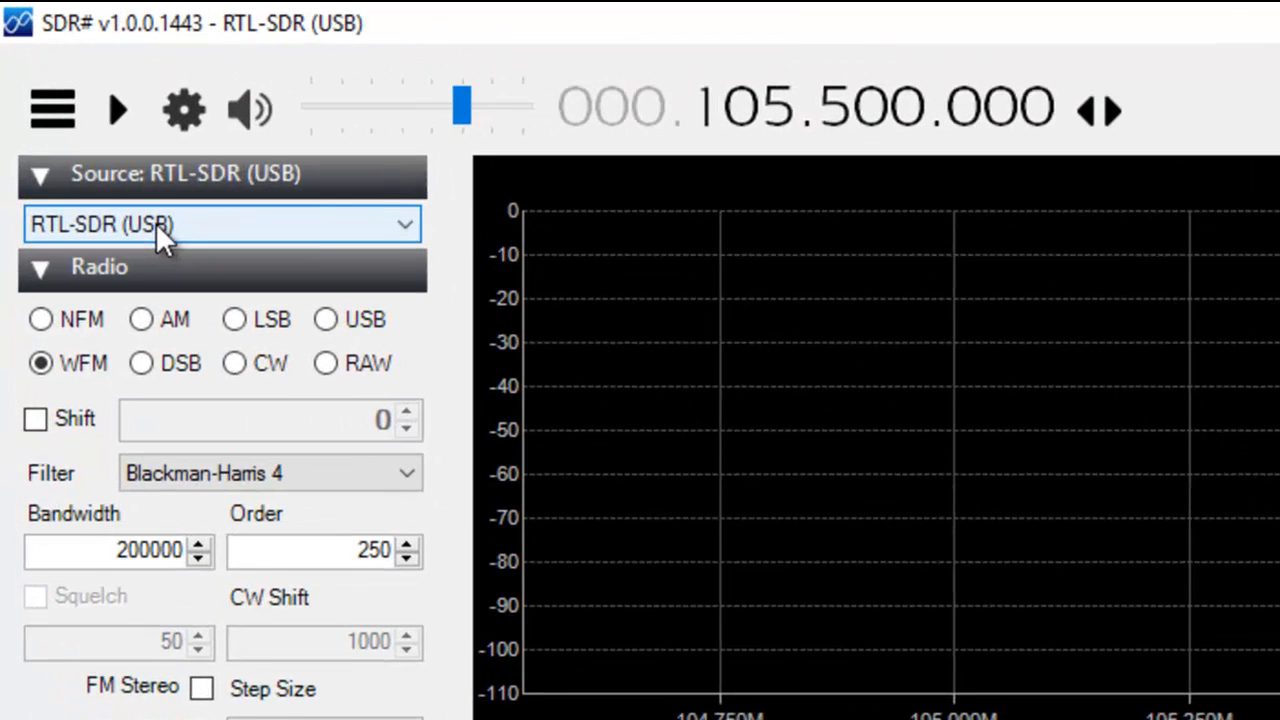
pyautogui.click(117, 110)
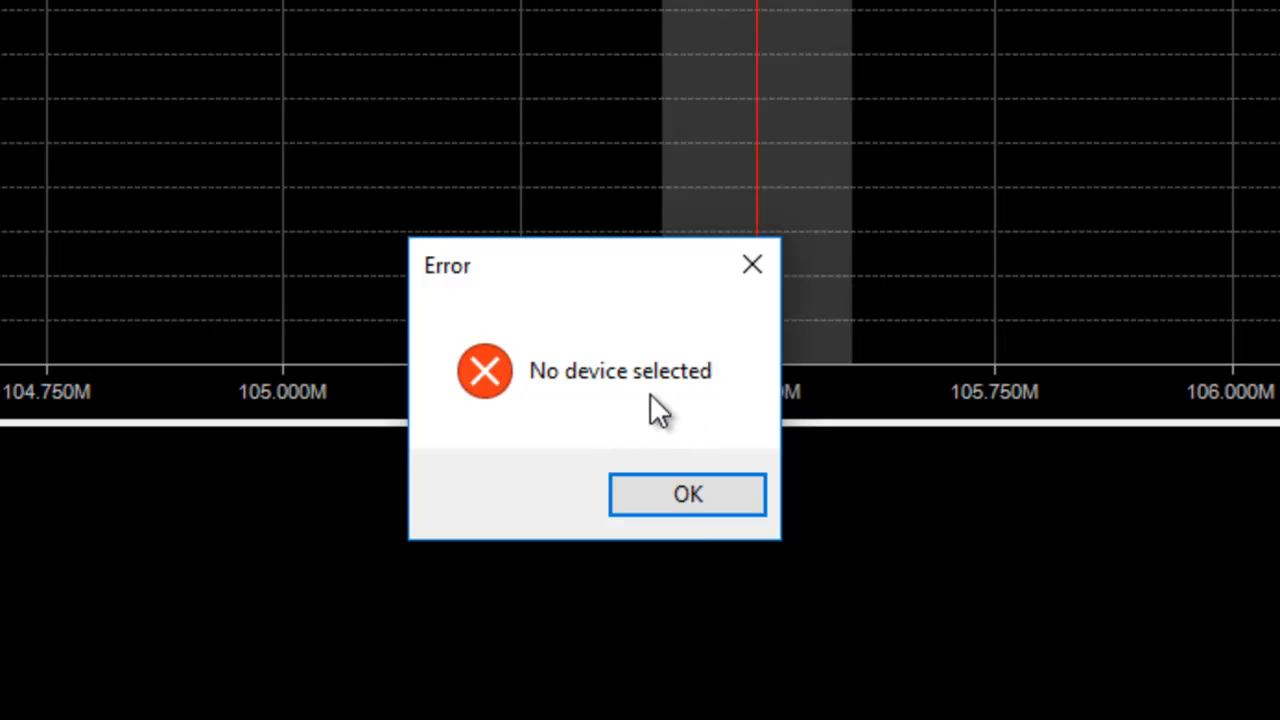
pyautogui.click(688, 496)
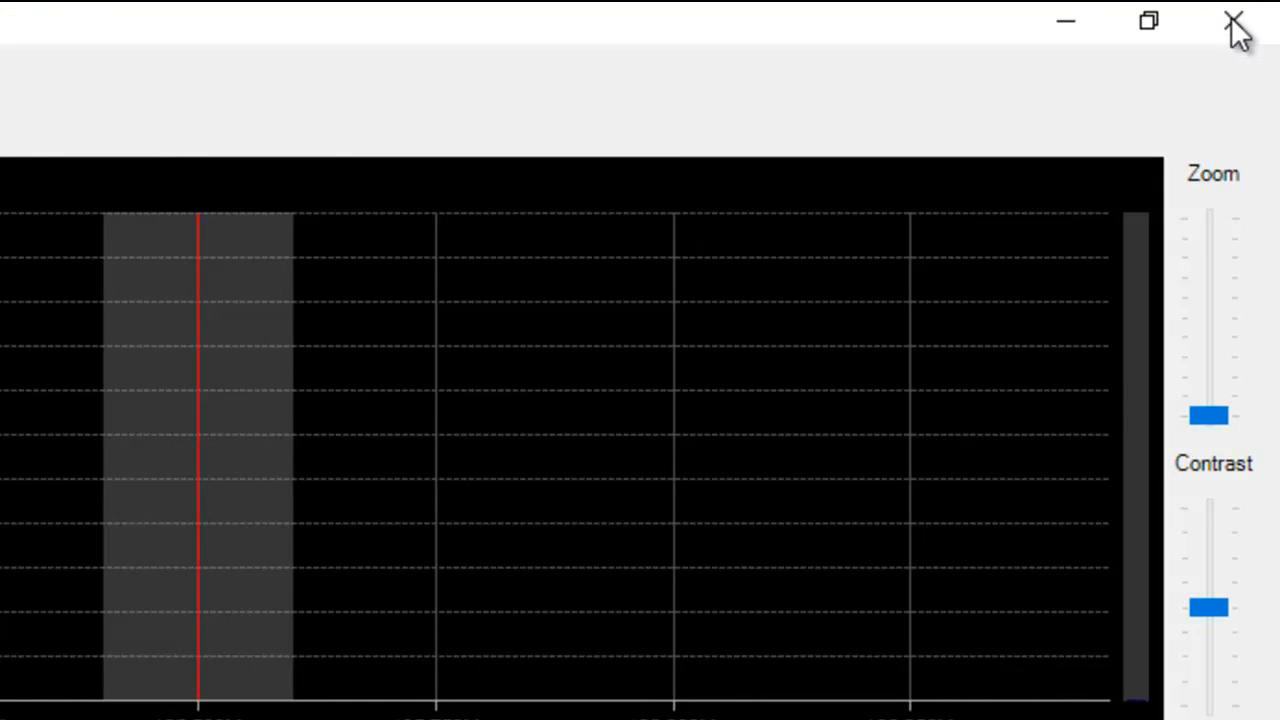
pyautogui.click(1234, 22)
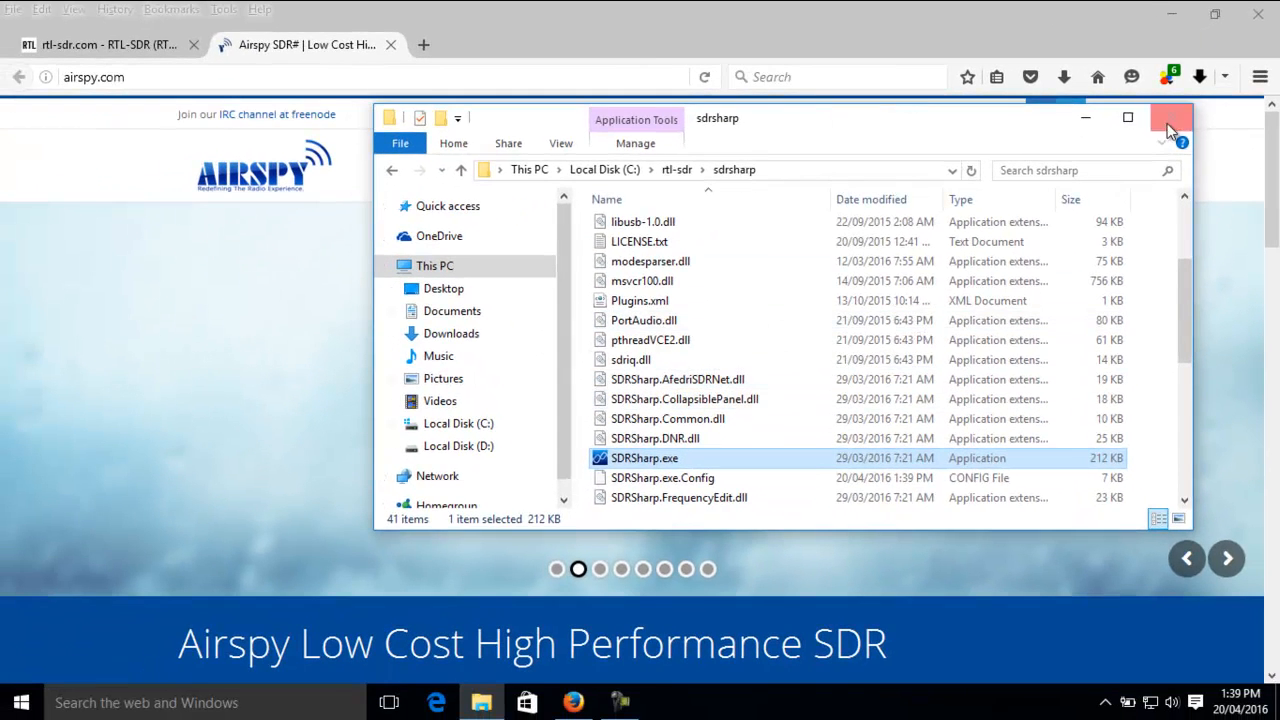
# - Maximize the sdrsharp folder window, look through its files and run install-rtlsdr.bat
pyautogui.click(1128, 122)
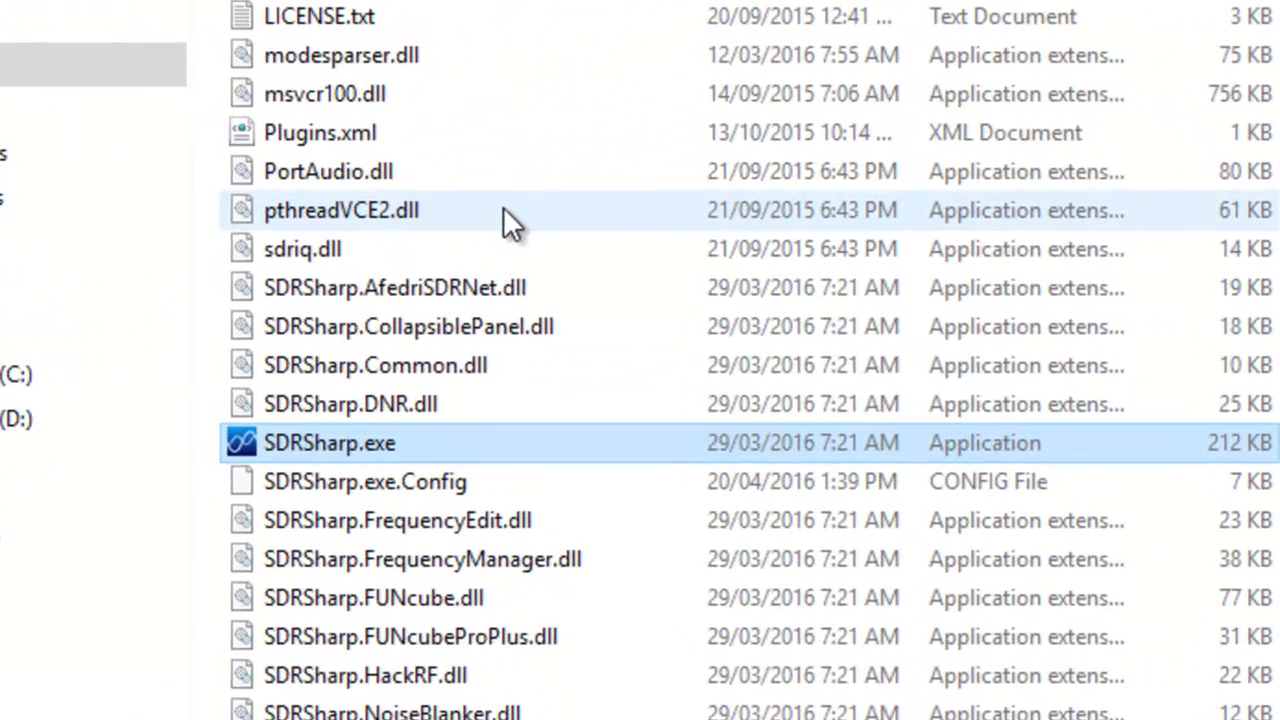
pyautogui.scroll(2, 360, 230)
pyautogui.scroll(1, 557, 212)
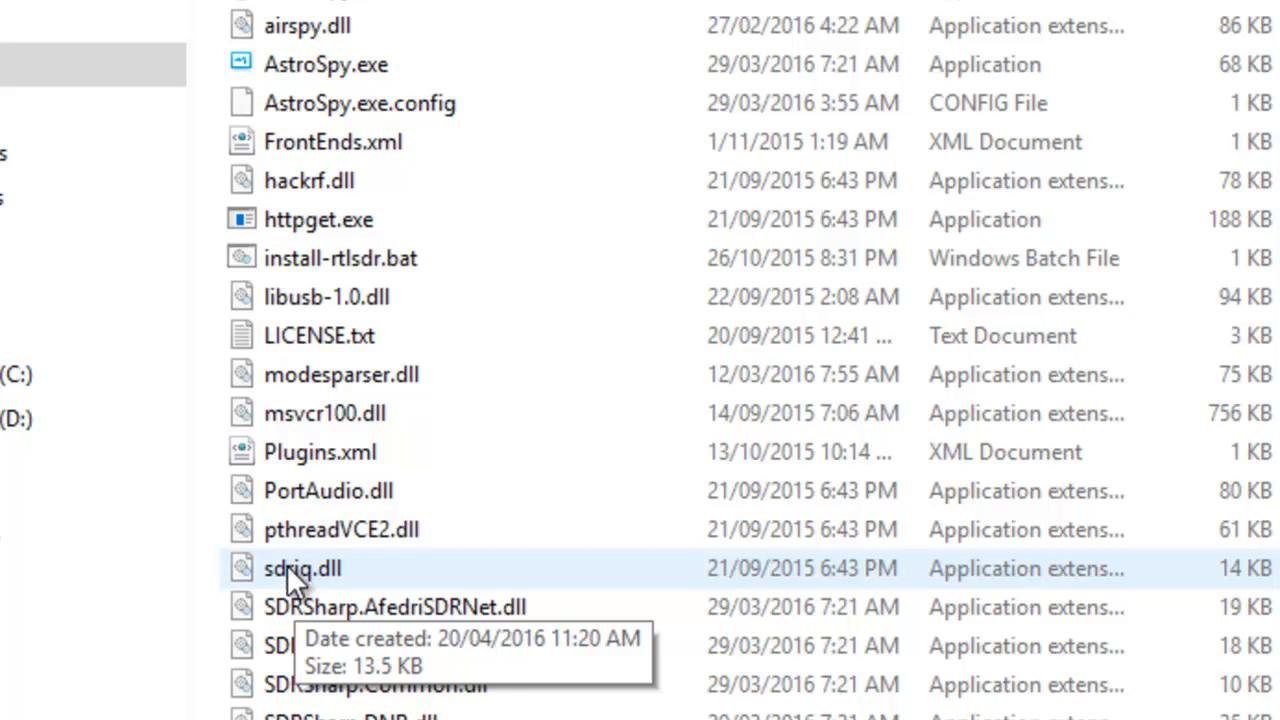
pyautogui.scroll(-4, 750, 360)
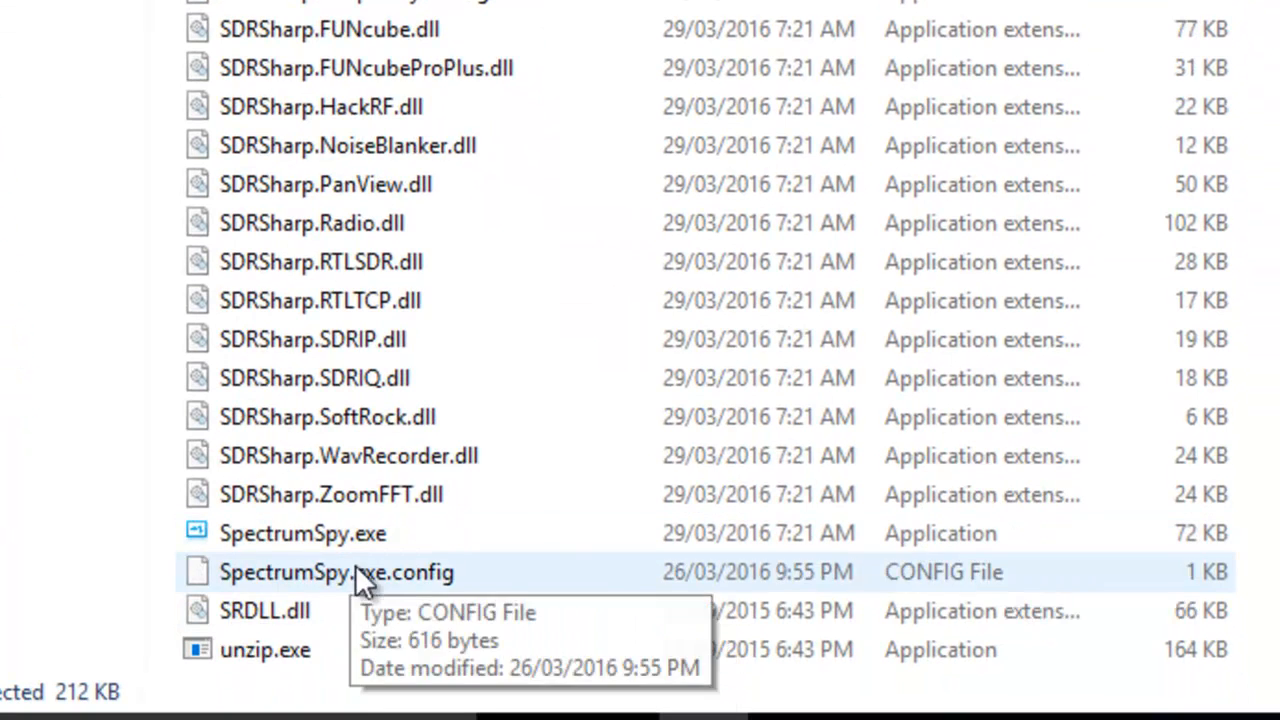
pyautogui.scroll(4, 705, 336)
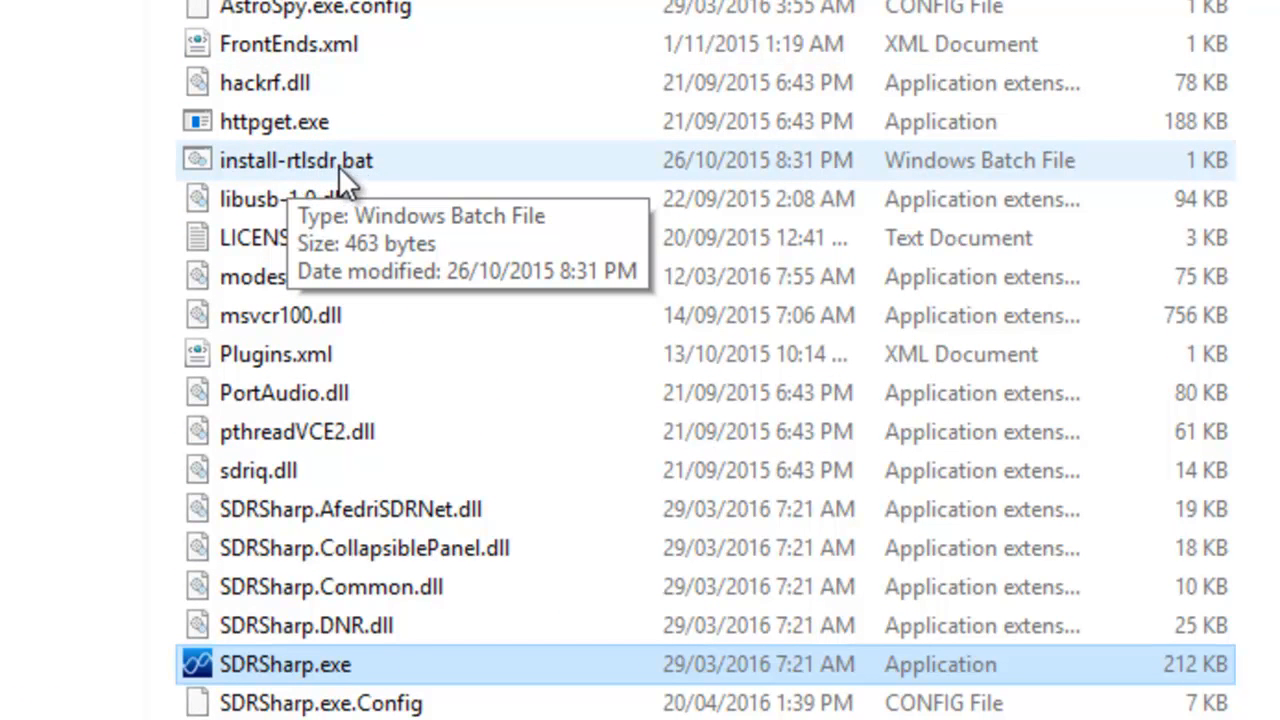
pyautogui.doubleClick(287, 162)
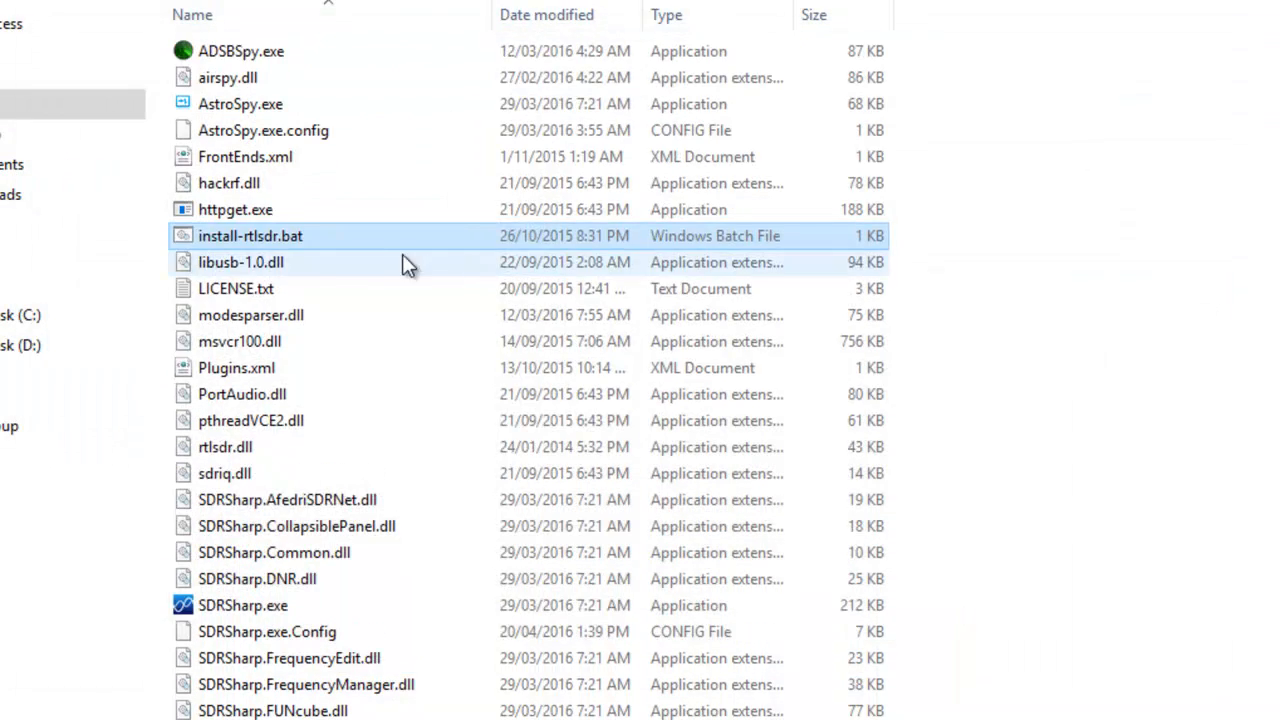
# - Check the sdrsharp folder for rtlsdr.dll and zadig.exe, and launch zadig.exe
pyautogui.moveTo(260, 440)
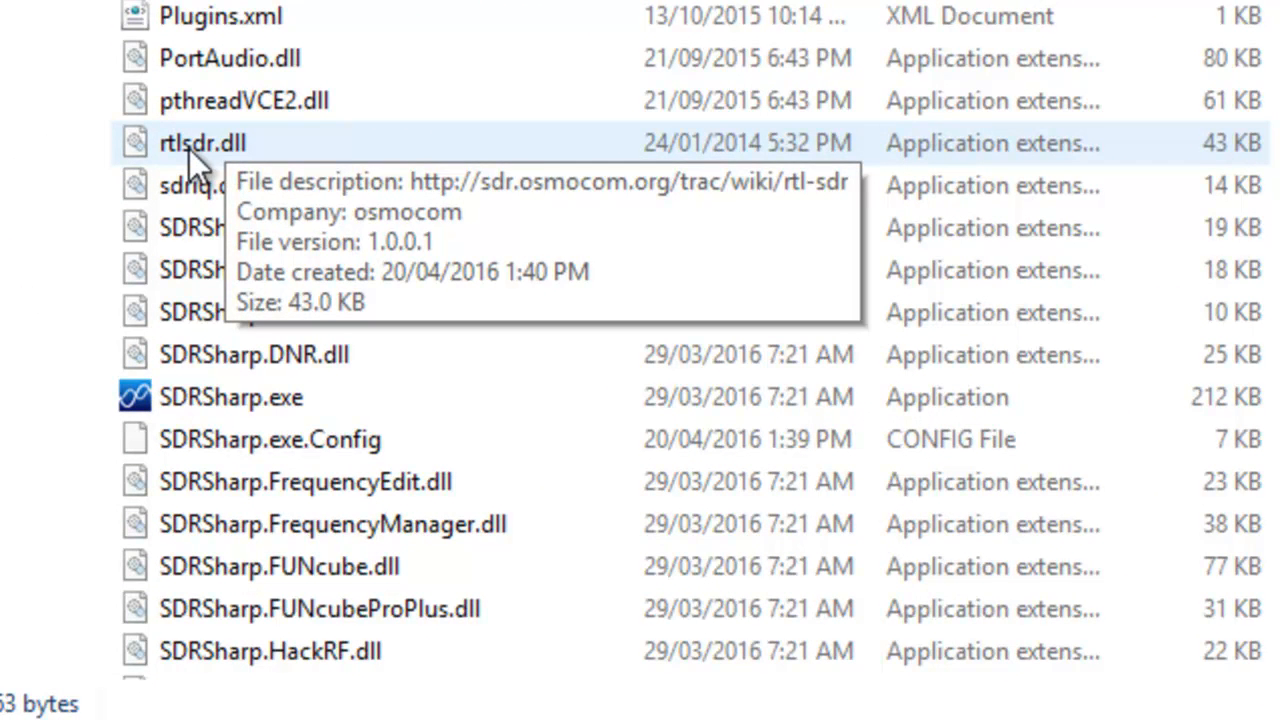
pyautogui.scroll(-5, 189, 148)
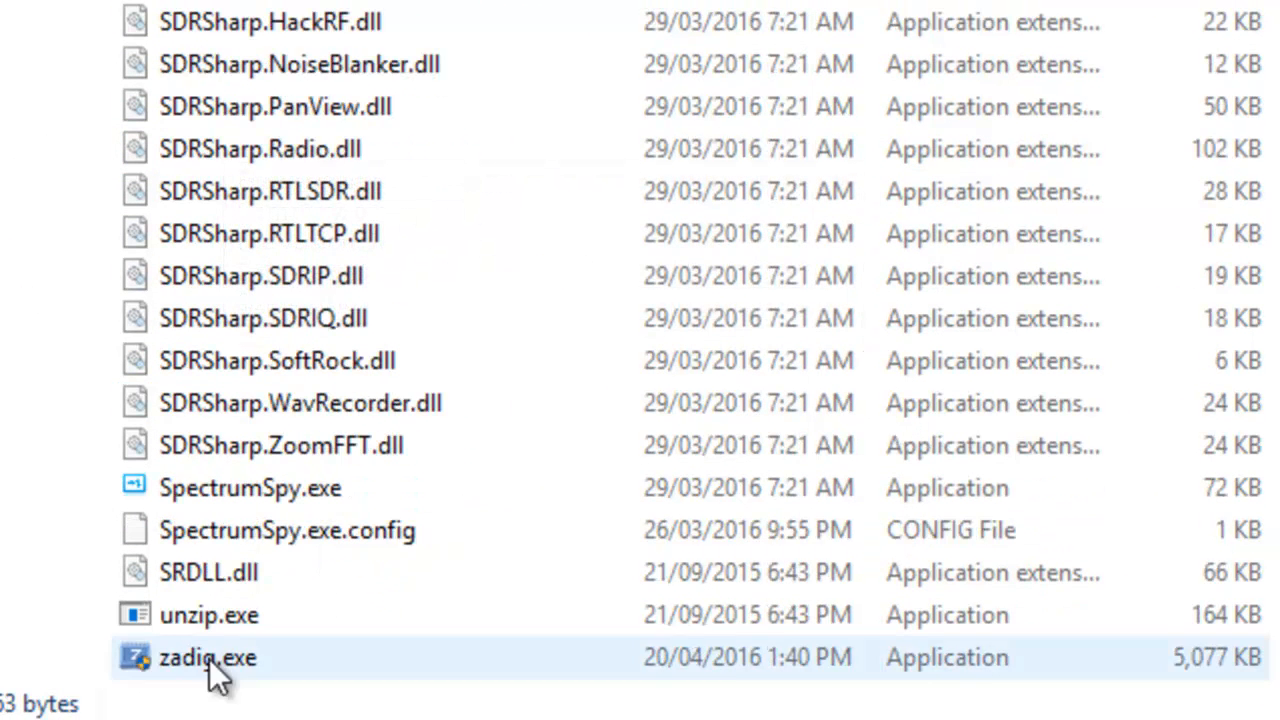
pyautogui.moveTo(198, 668)
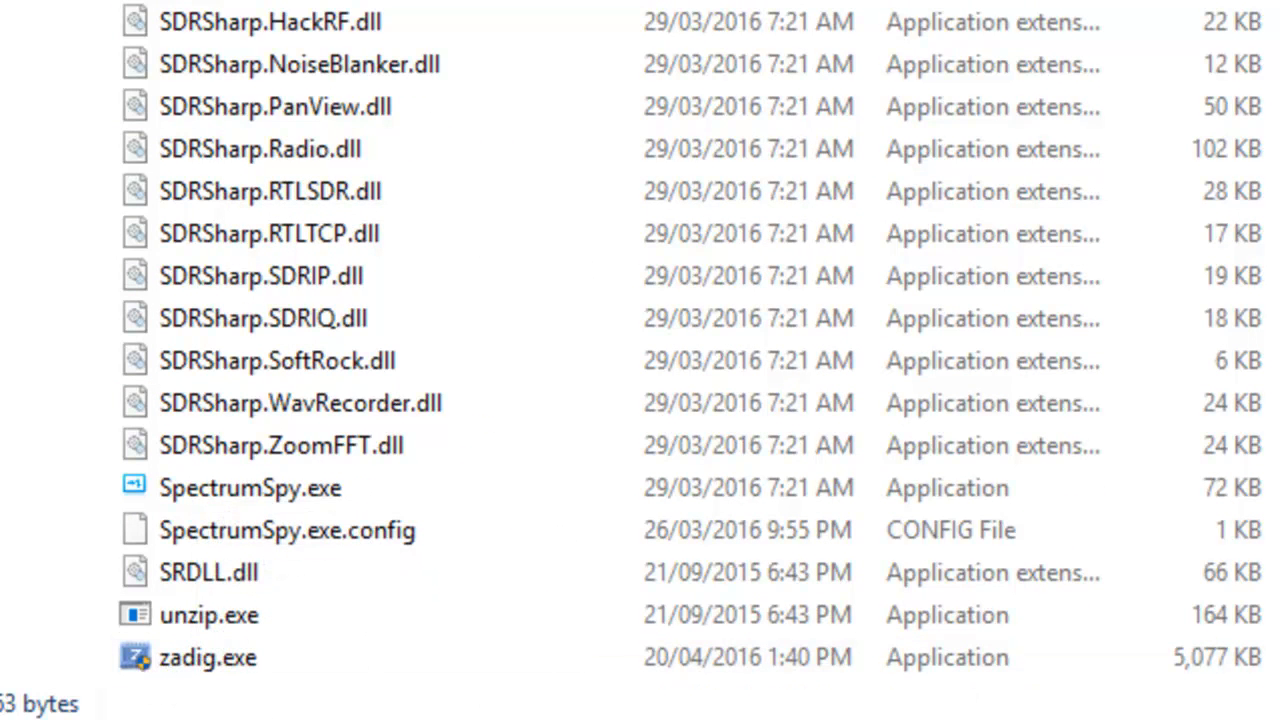
pyautogui.click(190, 655)
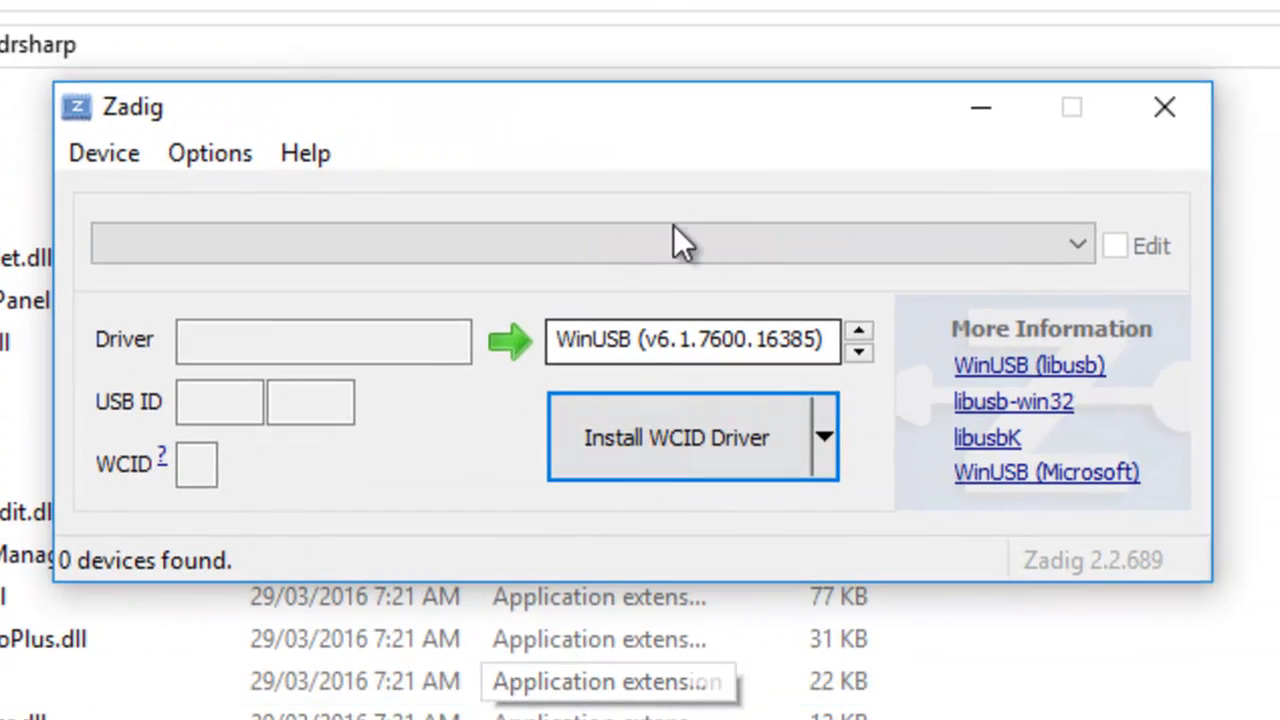
# - Enable listing of all devices in Zadig and select the RTL2838UHIDIR device
pyautogui.click(219, 154)
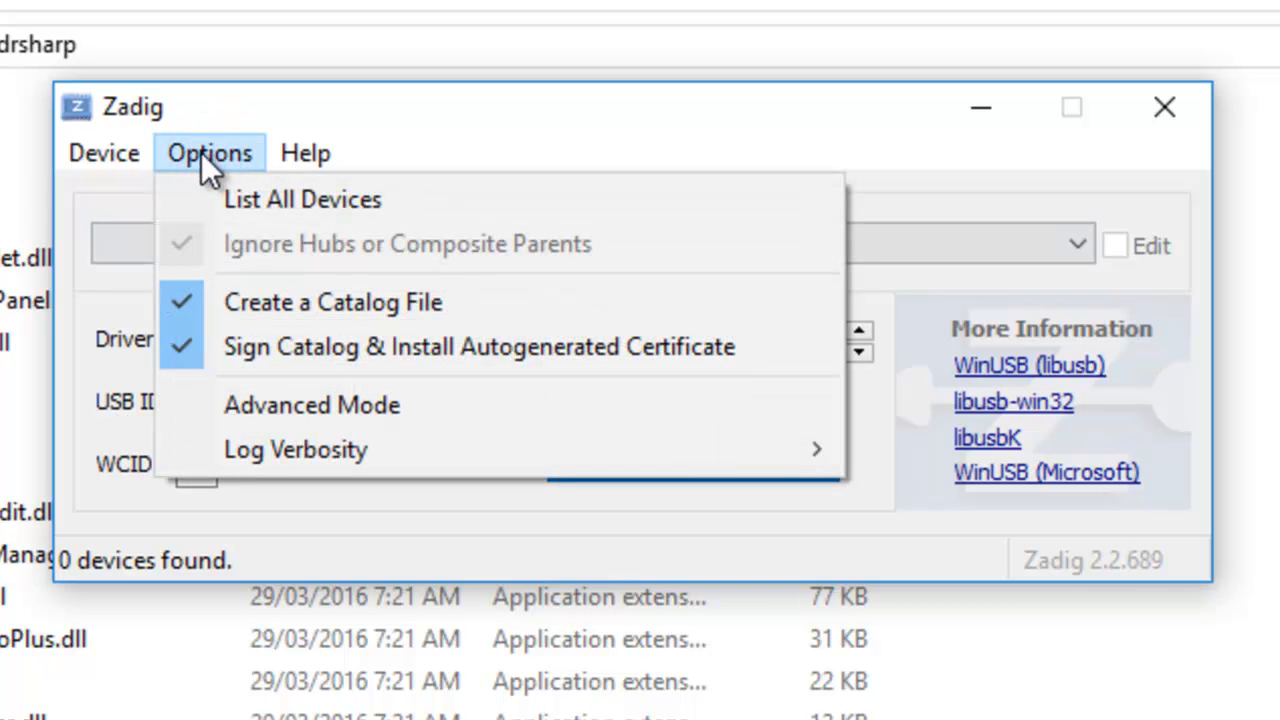
pyautogui.click(338, 201)
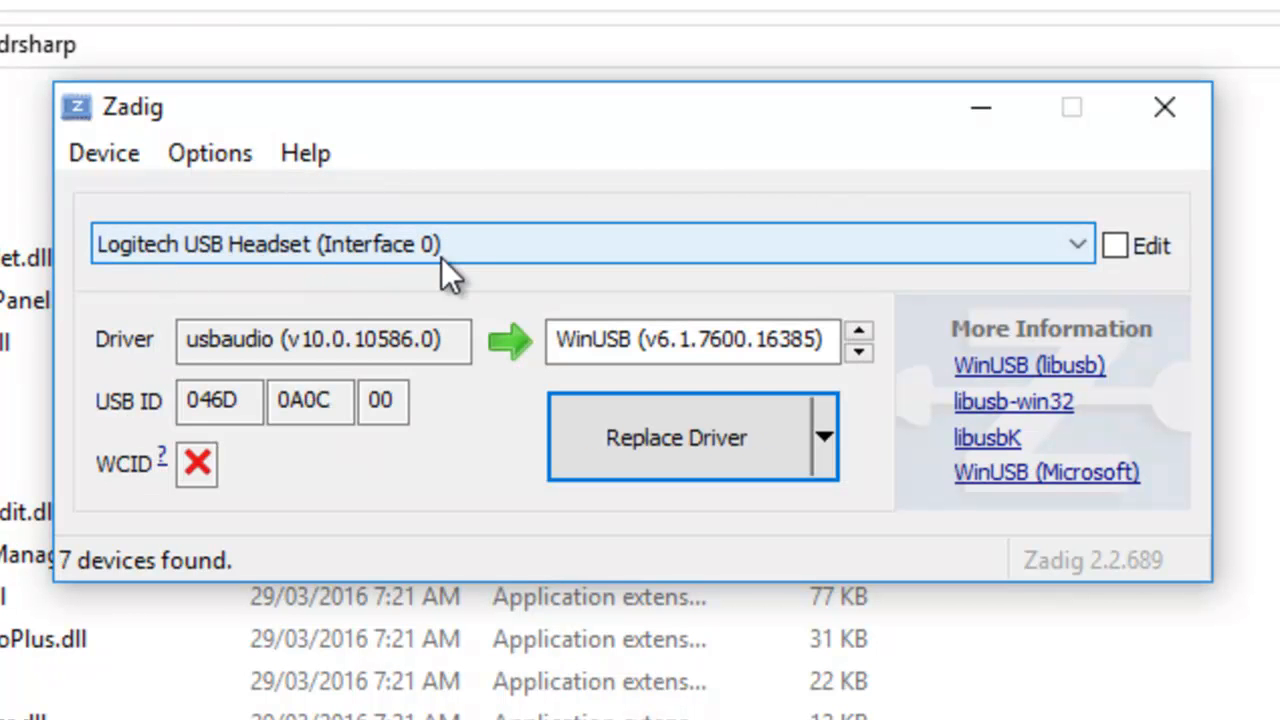
pyautogui.click(1076, 242)
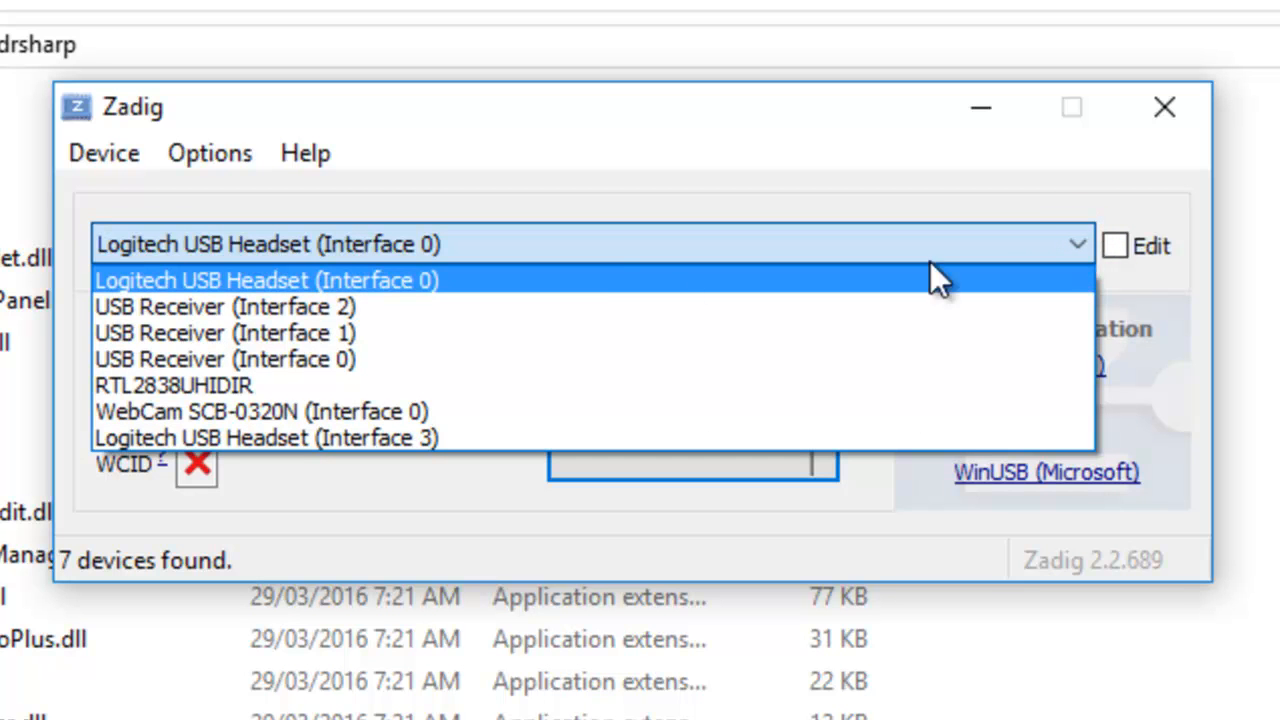
pyautogui.click(209, 386)
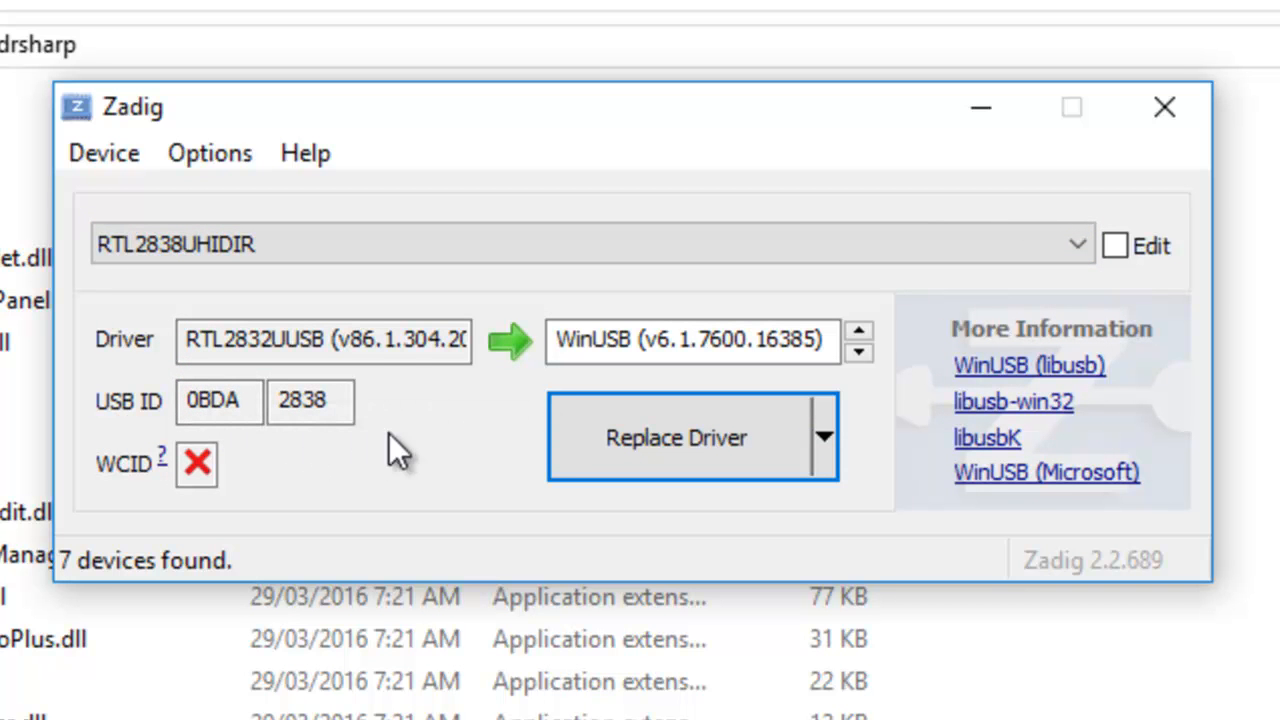
# - Replace the RTL2838UHIDIR driver with WinUSB (v6.1.7600.16385), dismiss the installation dialog and close Zadig
pyautogui.moveTo(212, 400)
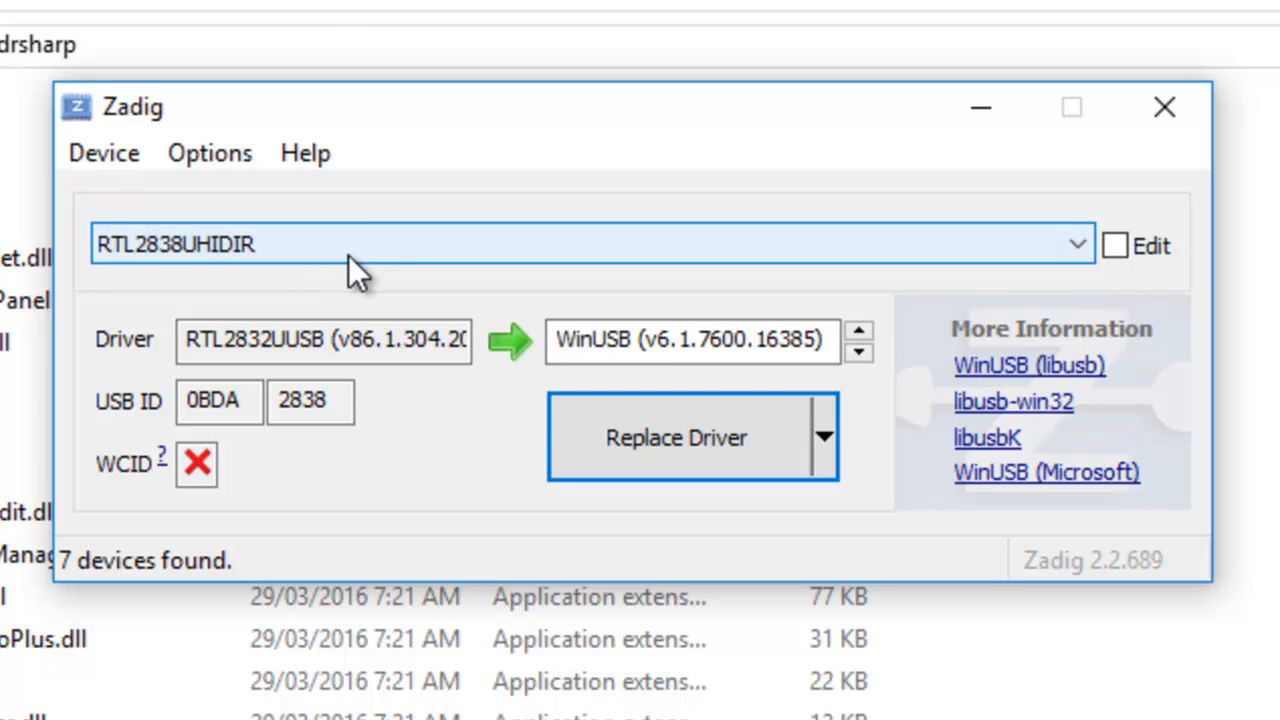
pyautogui.click(667, 444)
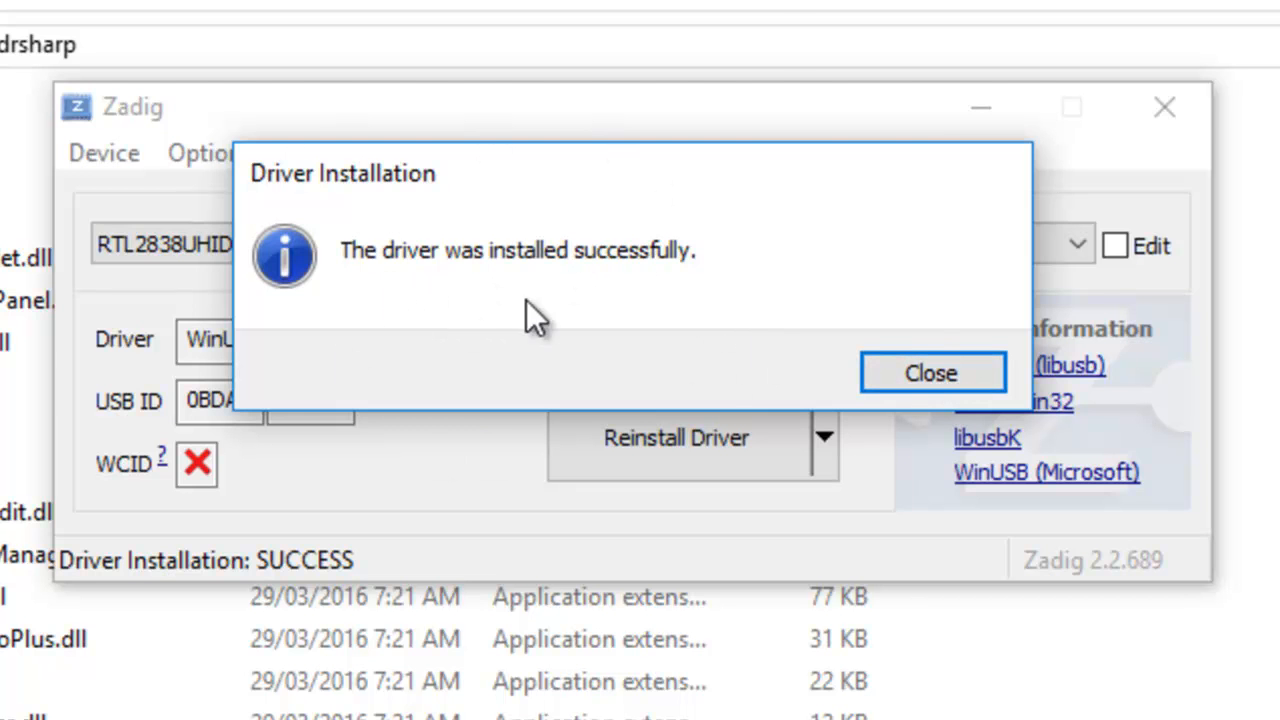
pyautogui.click(946, 374)
pyautogui.click(1160, 126)
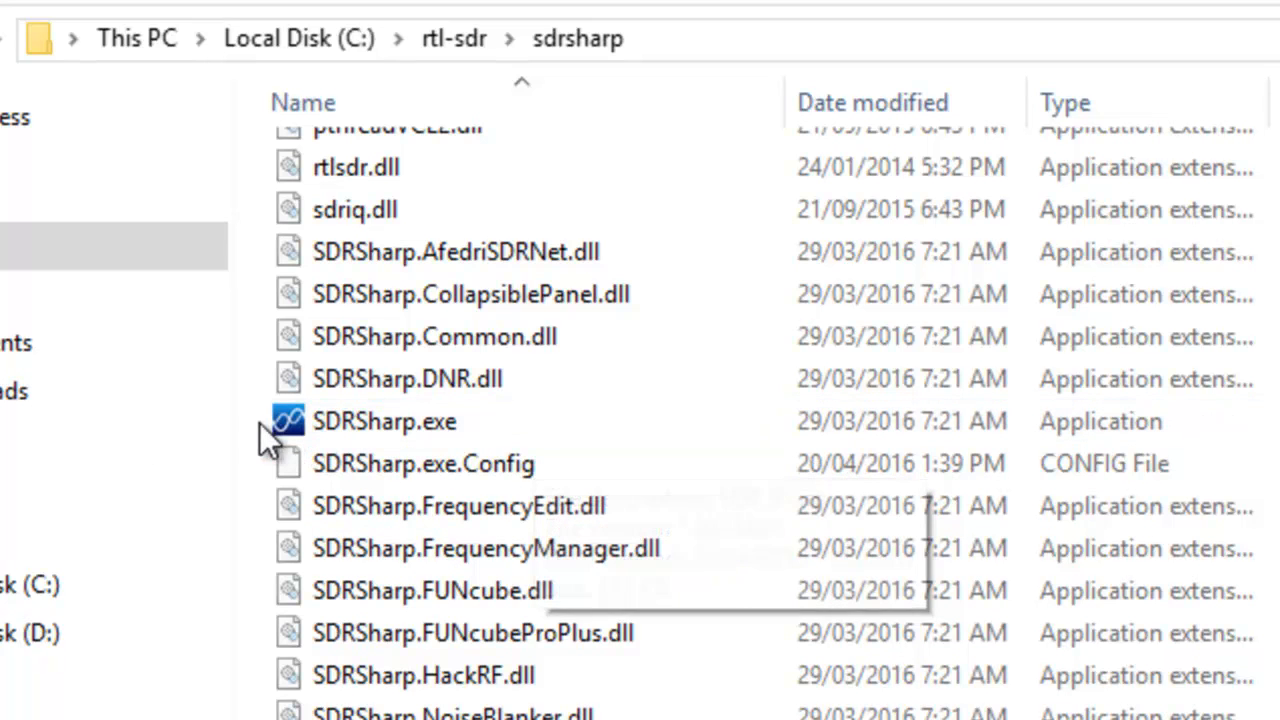
# - Launch SDRSharp.exe from the sdrsharp folder with the replaced driver in place
pyautogui.click(288, 423)
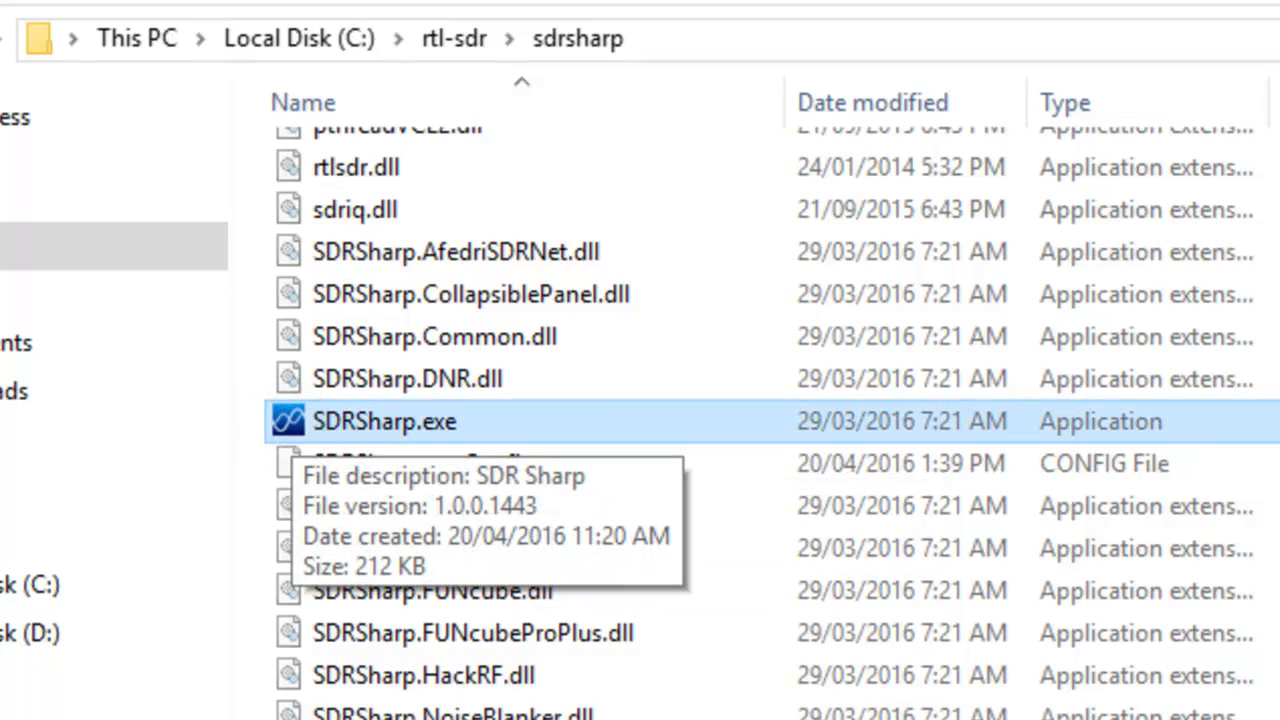
pyautogui.doubleClick(288, 423)
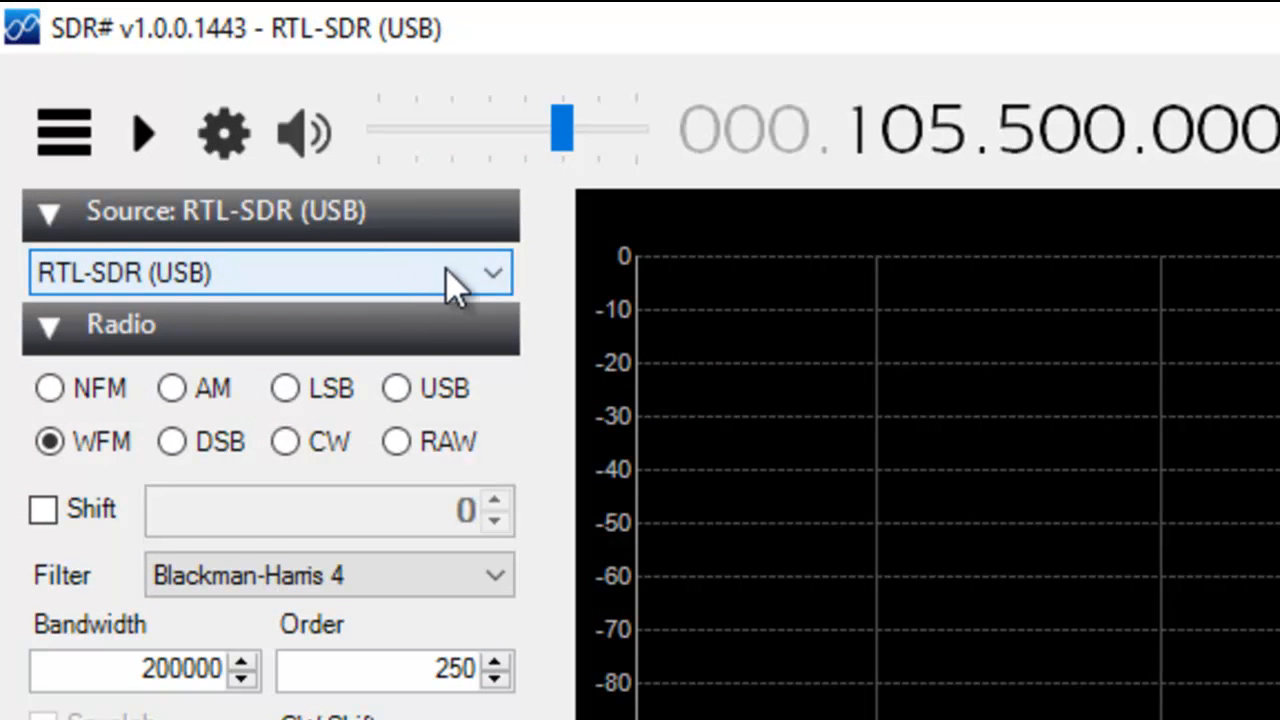
# - Select RTL-SDR (USB) as the source and set its RF gain to 49.6 dB in the device settings
pyautogui.click(496, 280)
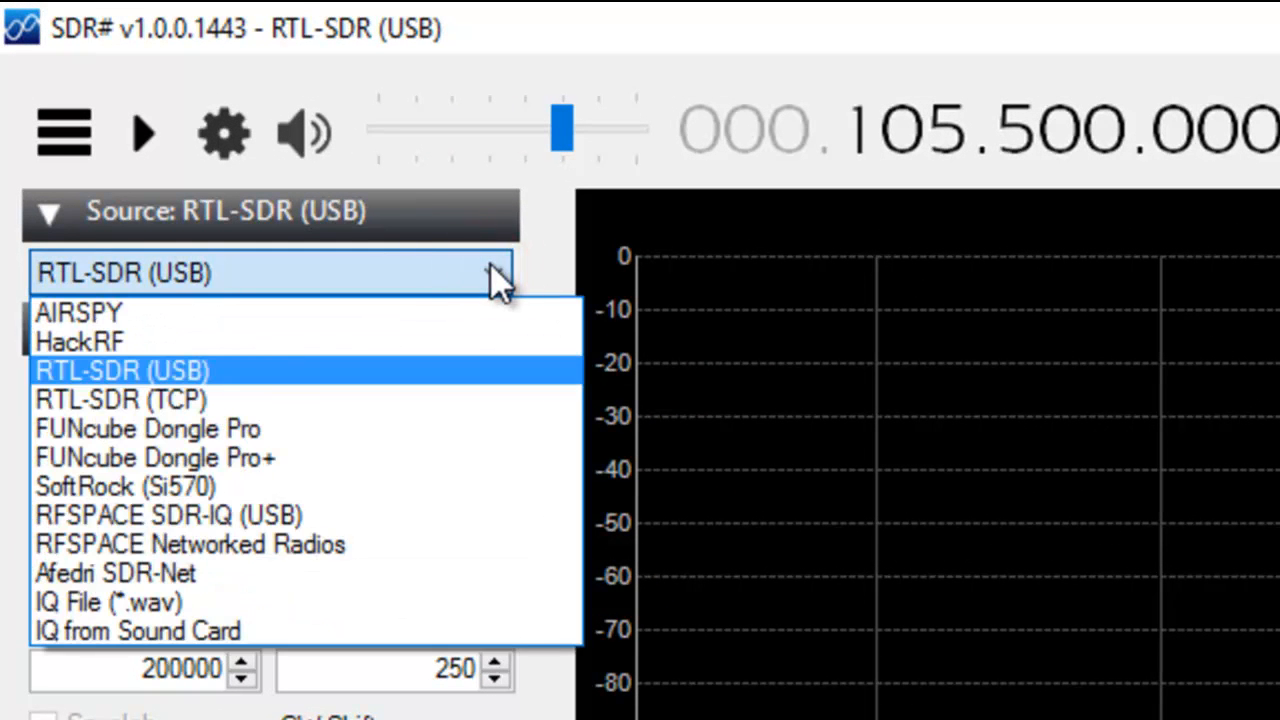
pyautogui.click(183, 369)
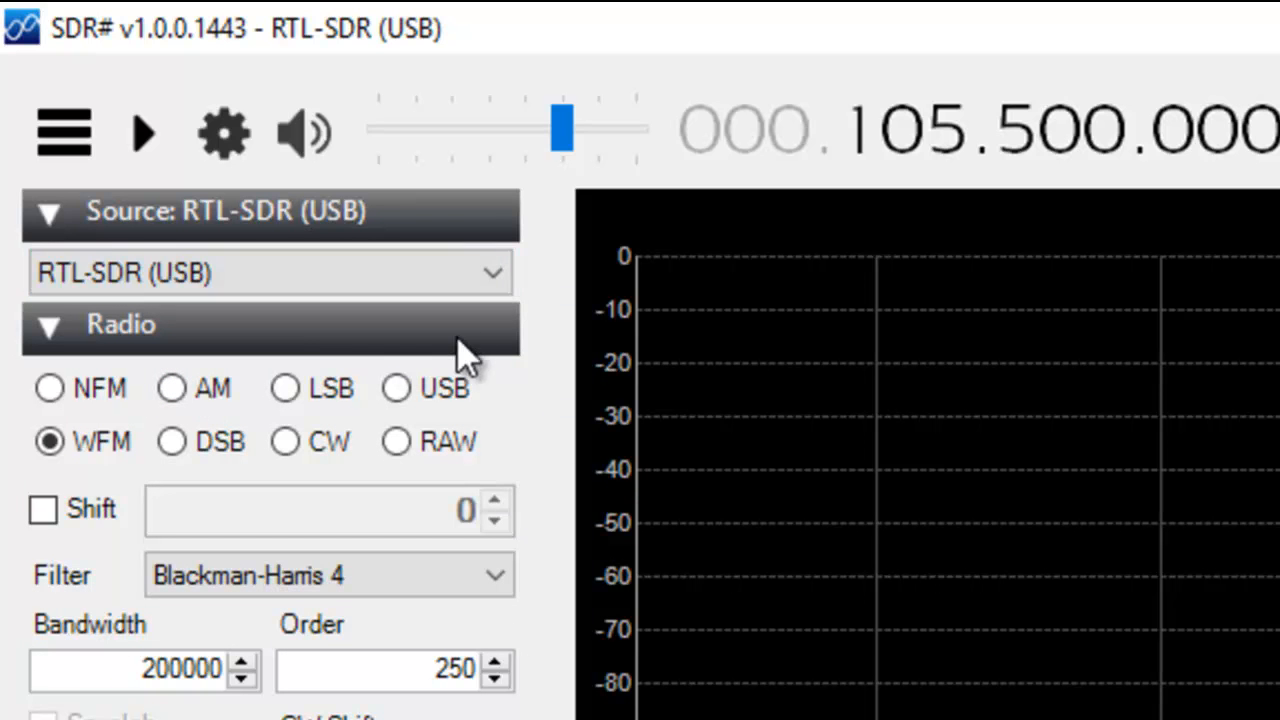
pyautogui.click(224, 135)
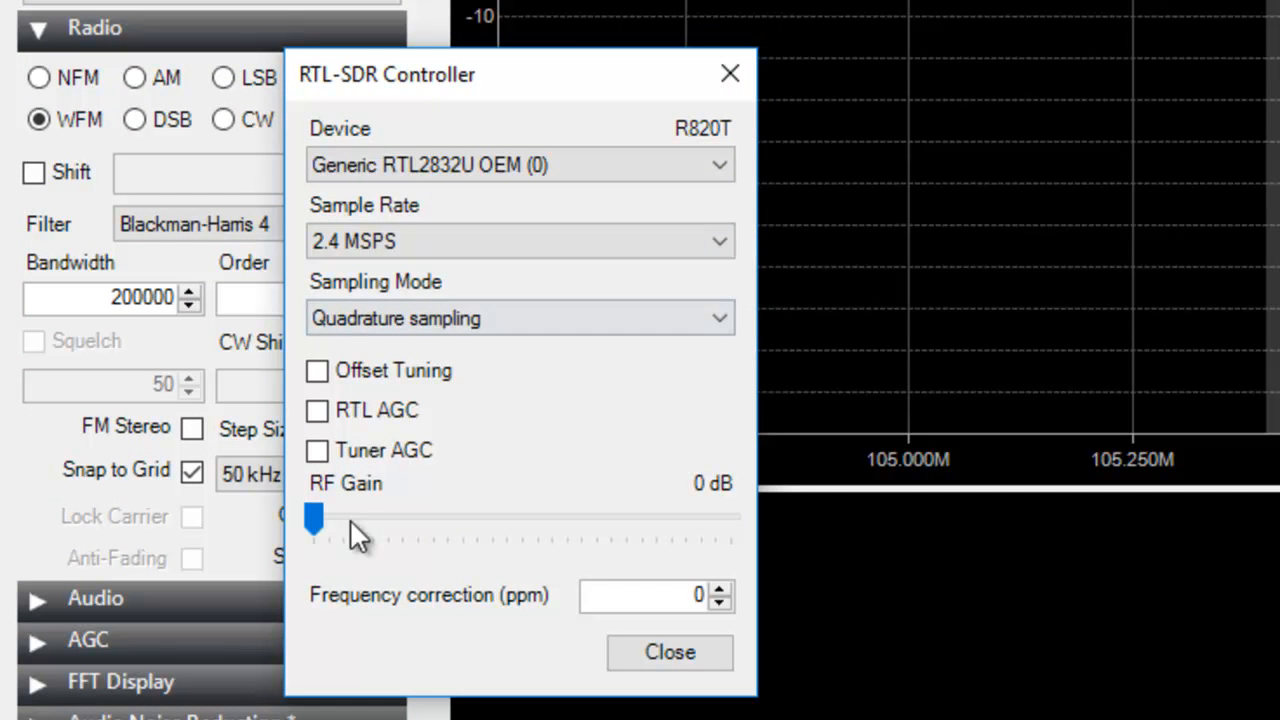
pyautogui.moveTo(315, 513); pyautogui.dragTo(522, 510)
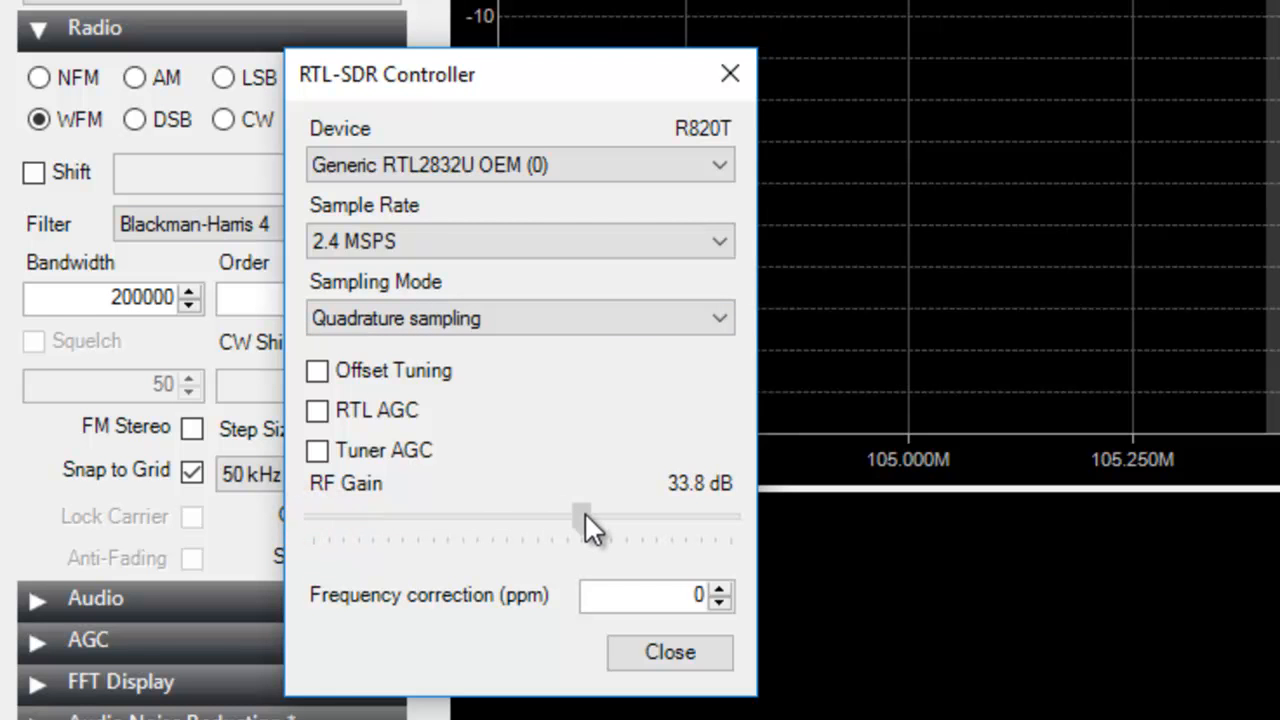
pyautogui.moveTo(633, 515); pyautogui.dragTo(748, 527)
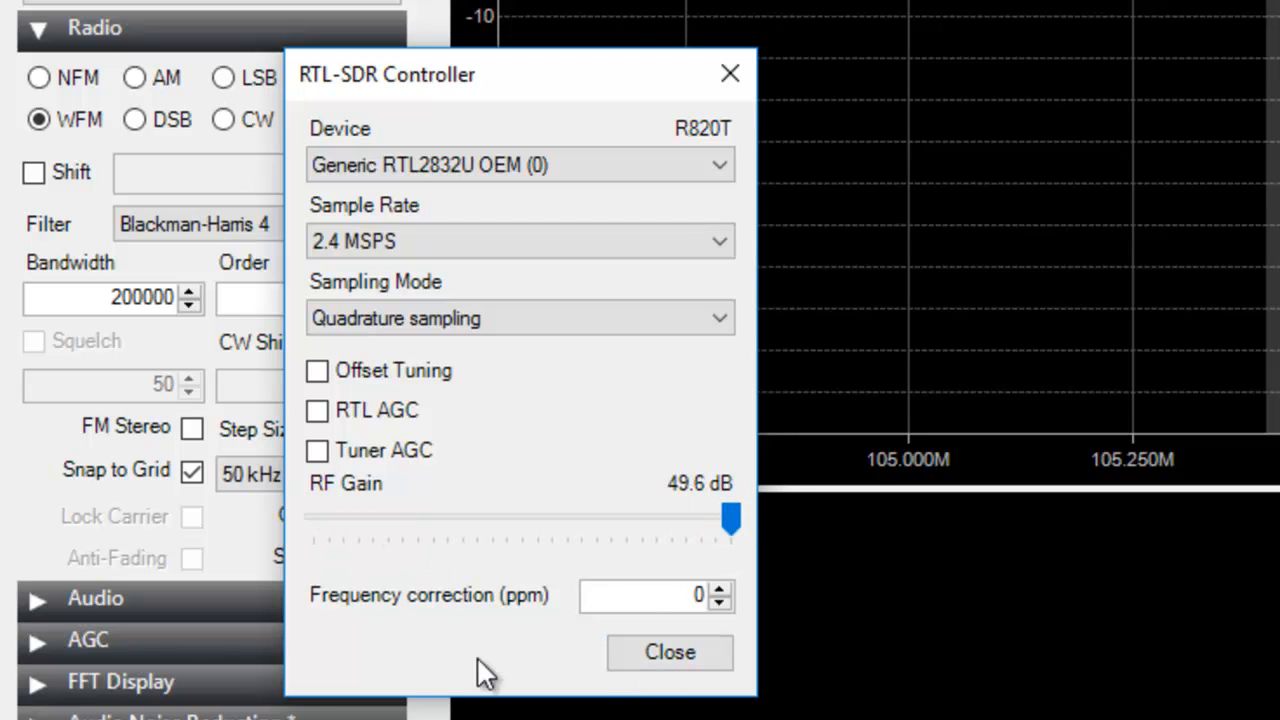
pyautogui.click(640, 660)
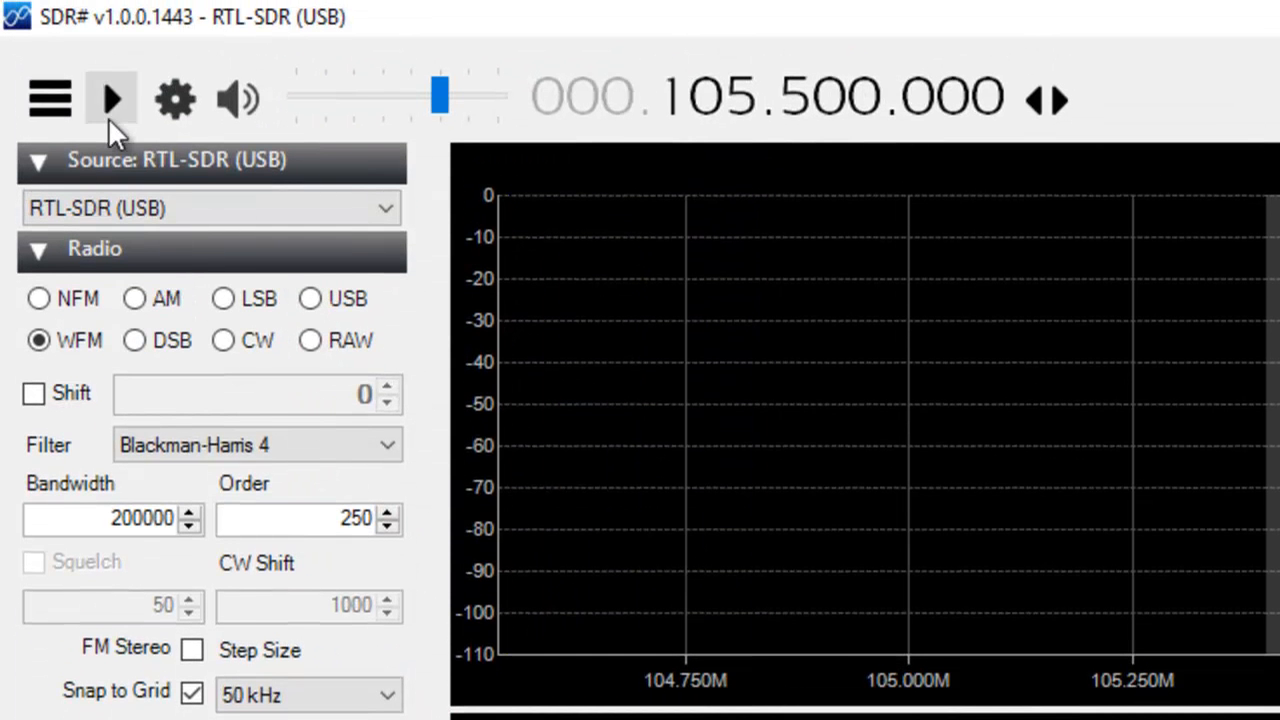
# - Start reception from the dongle and lower the audio volume
pyautogui.click(108, 117)
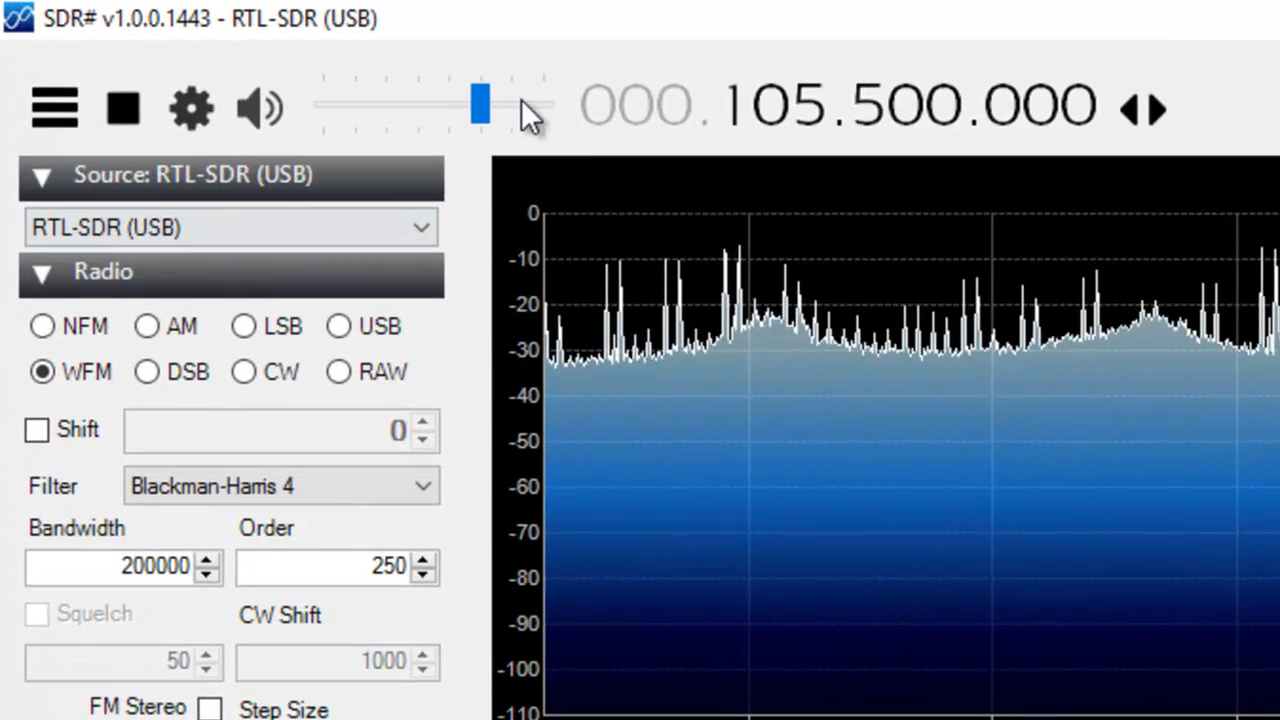
pyautogui.moveTo(477, 103); pyautogui.dragTo(252, 100)
pyautogui.click(255, 110)
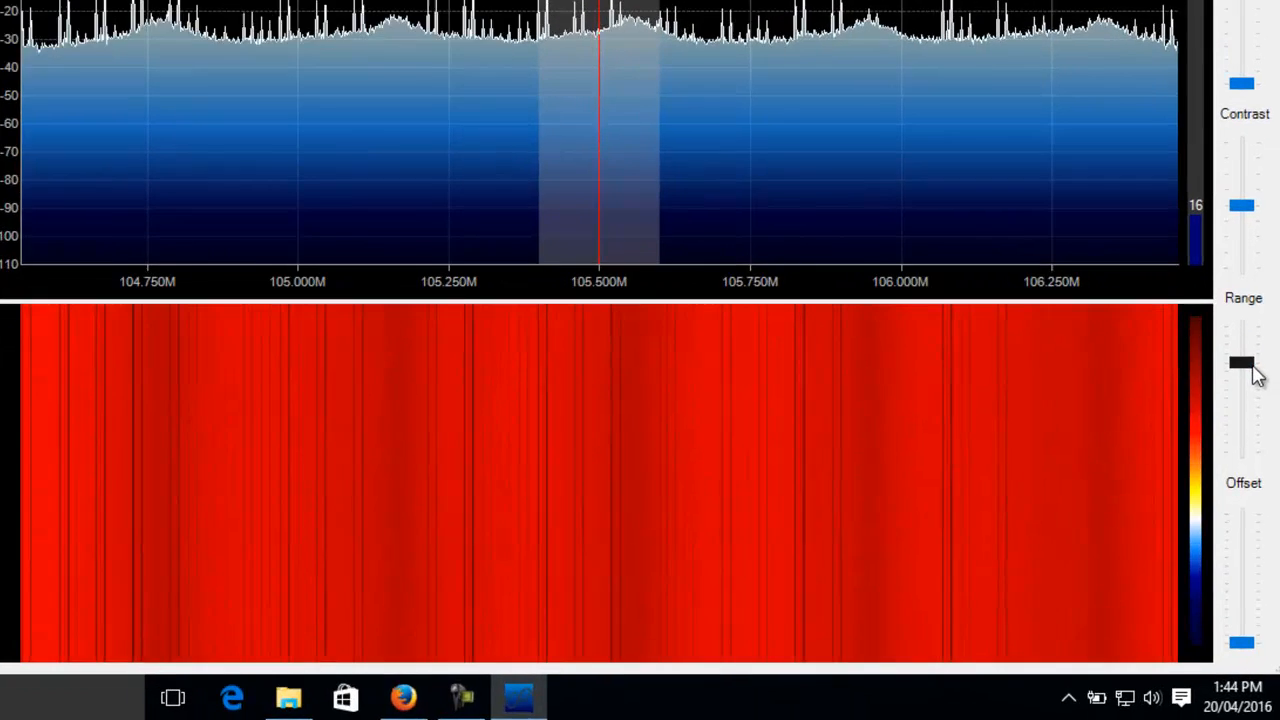
# - Reduce the display range so the spectrum scale spans 0 to -40 dB
pyautogui.moveTo(1253, 367); pyautogui.dragTo(1244, 408)
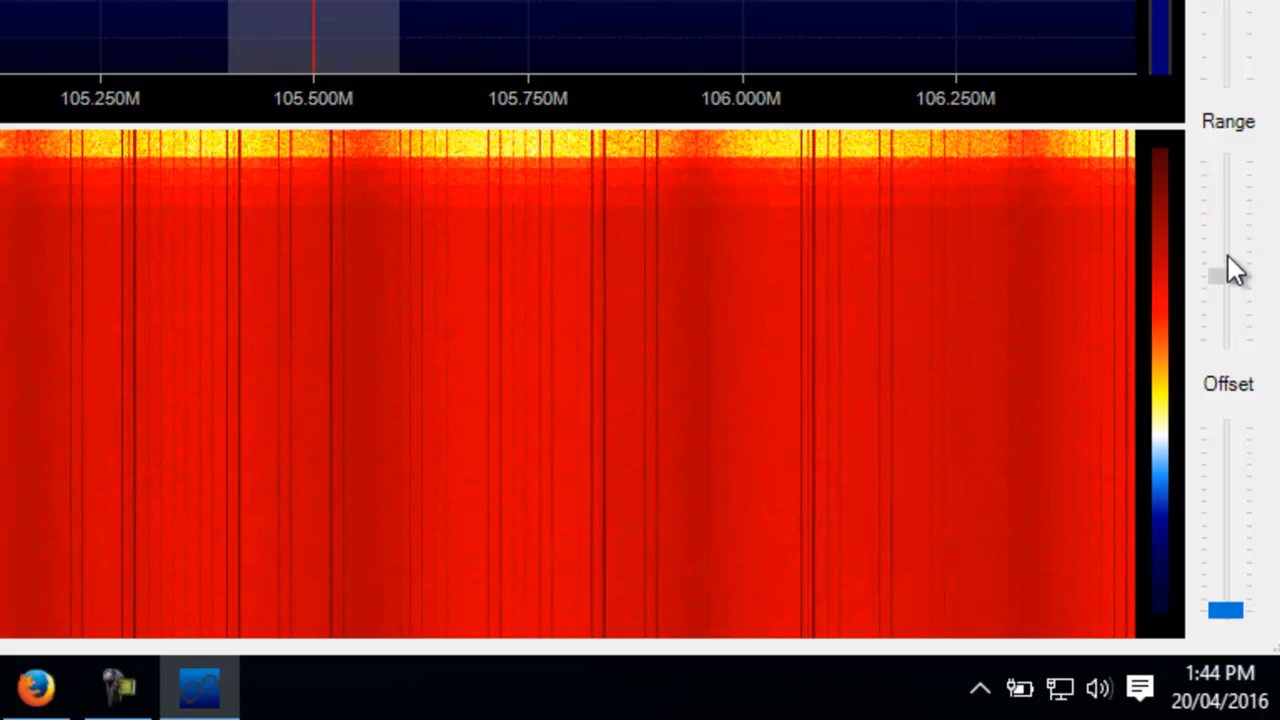
pyautogui.moveTo(1228, 254); pyautogui.dragTo(1219, 300)
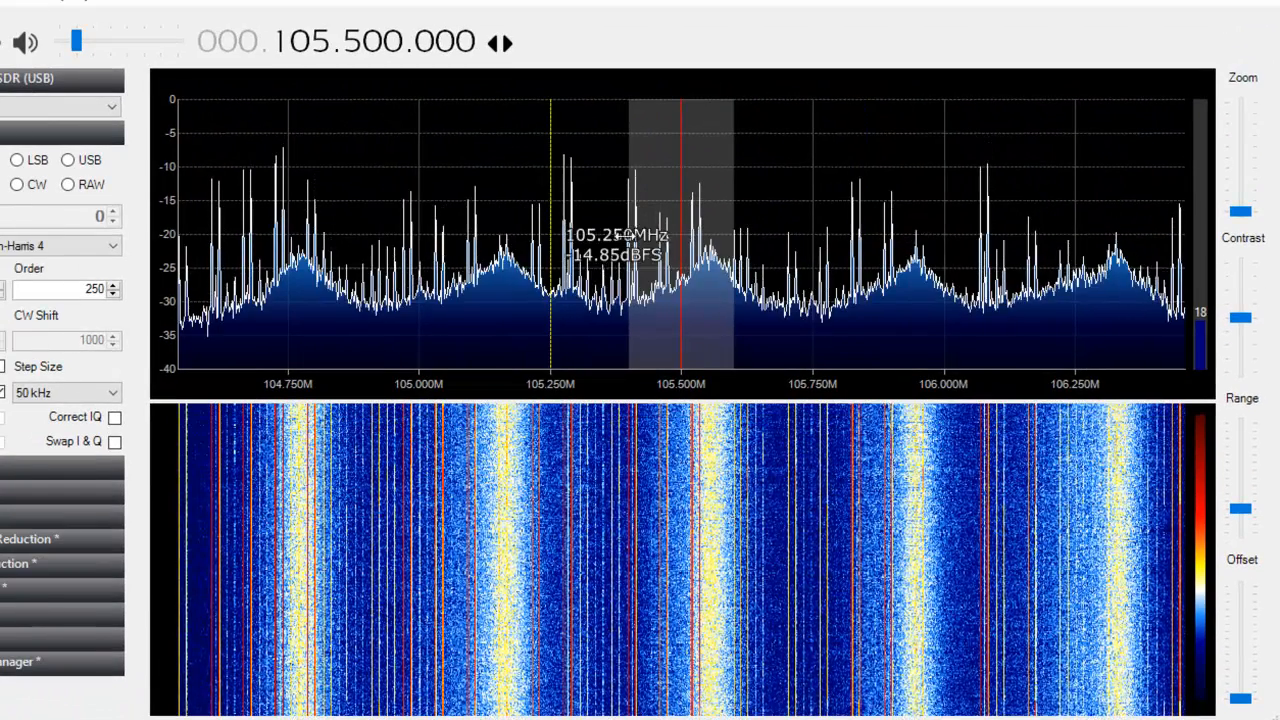
# - Tune upward in 50 kHz steps on the spectrum from 105.500 MHz to 106.550 MHz
pyautogui.scroll(2, 640, 248)
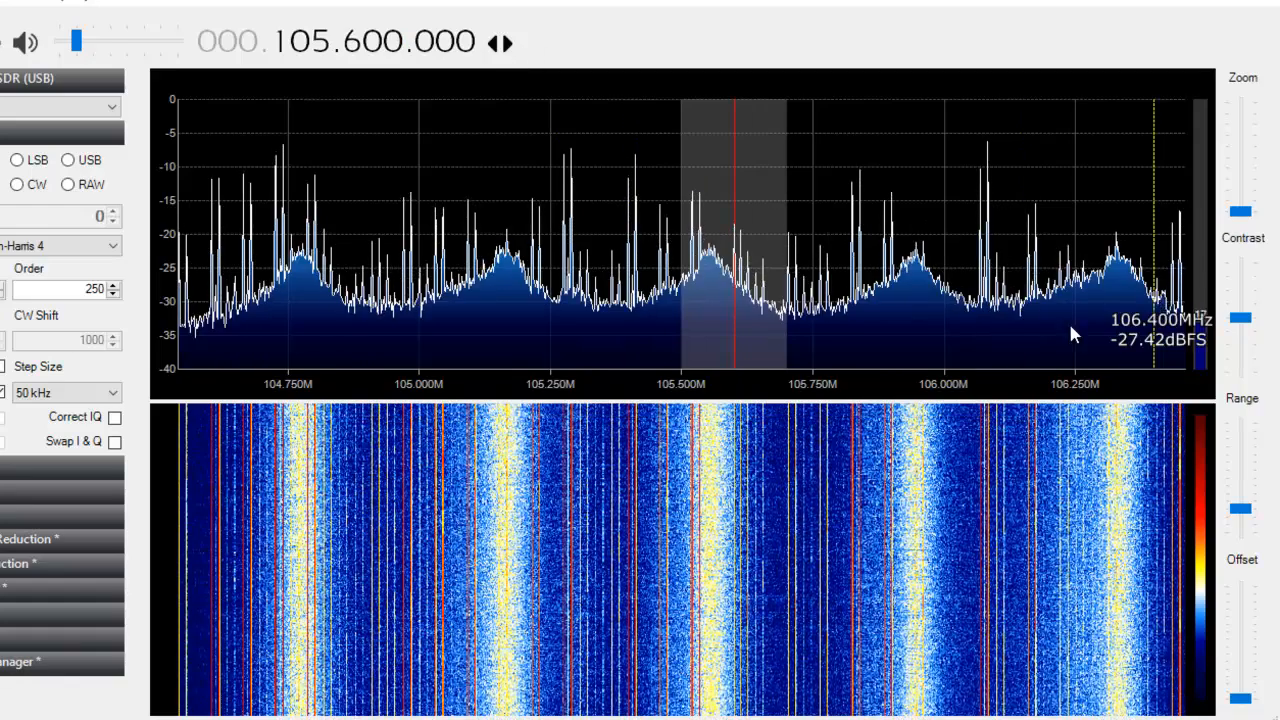
pyautogui.scroll(3, 734, 162)
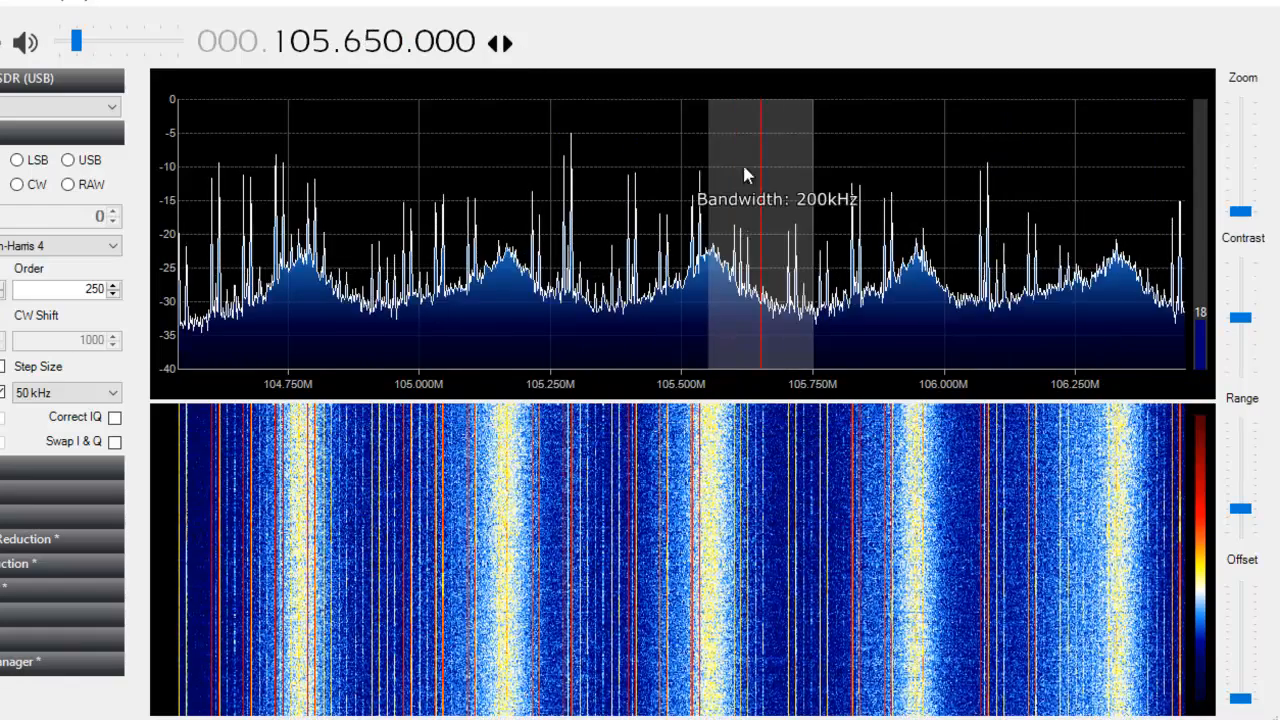
pyautogui.scroll(9, 777, 189)
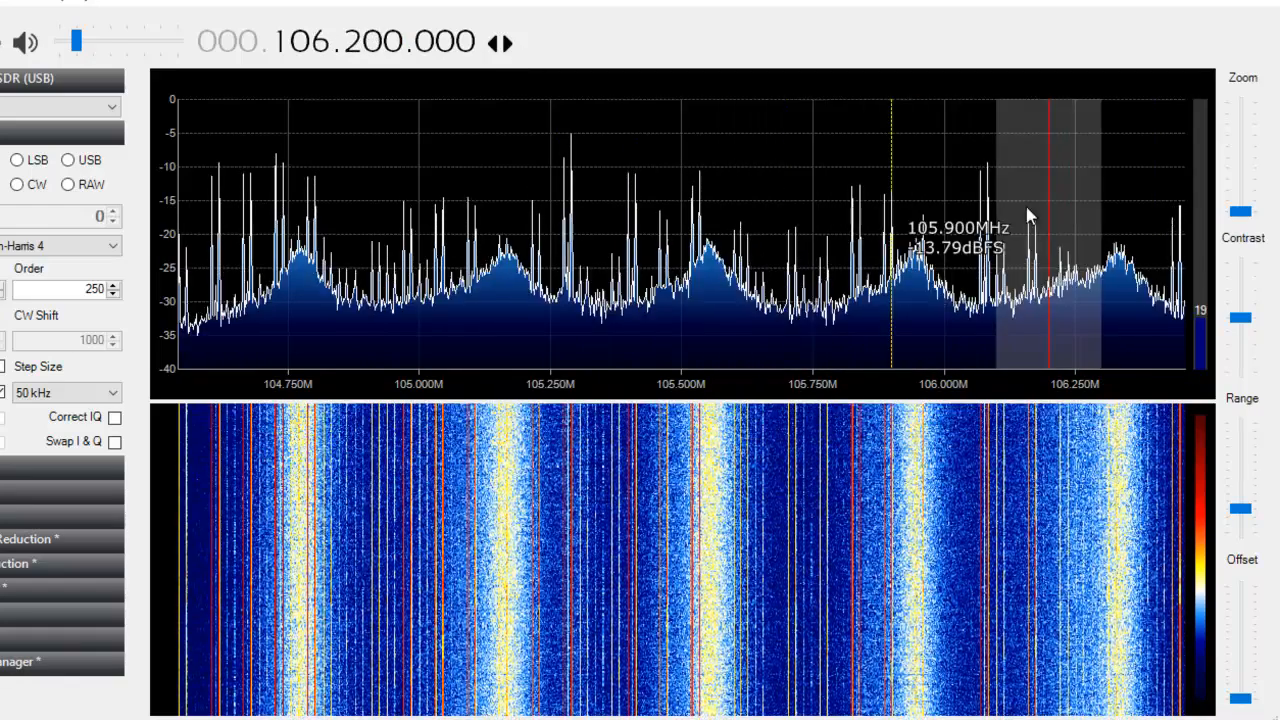
pyautogui.scroll(3, 1030, 213)
pyautogui.scroll(4, 1030, 213)
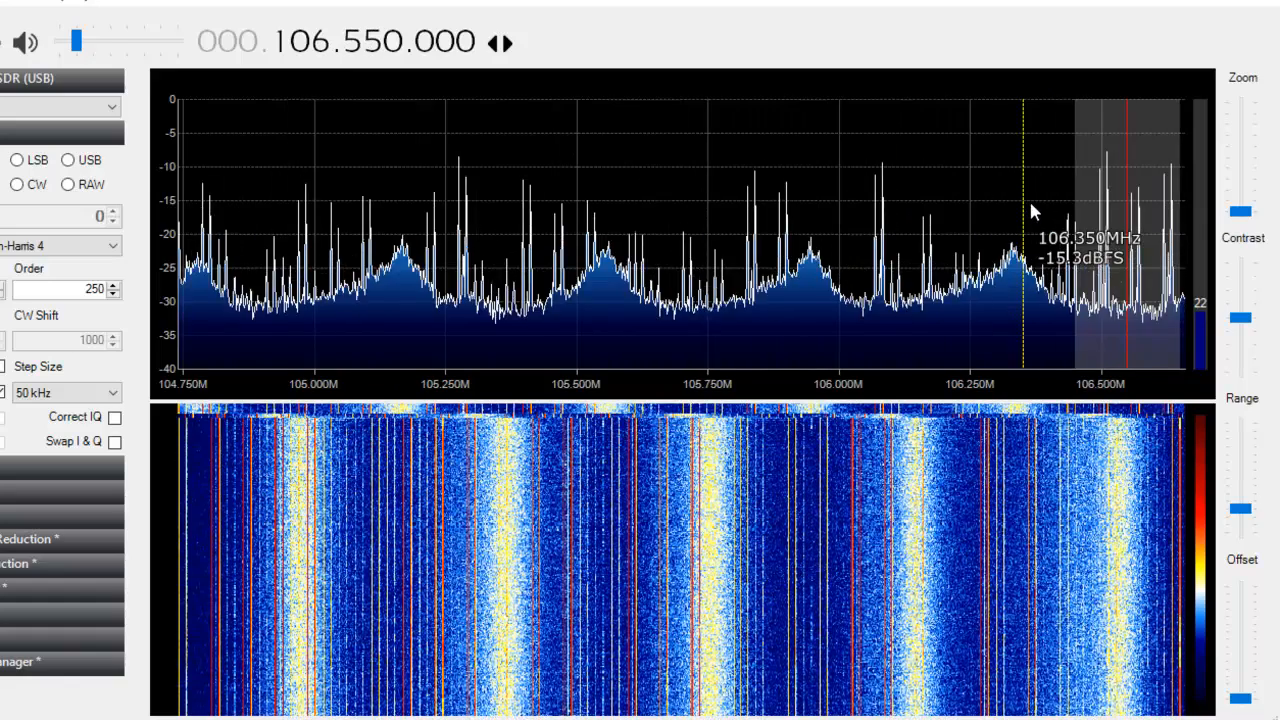
# - Tune downward in 50 kHz steps on the spectrum to 101.900 MHz
pyautogui.scroll(-1, 1032, 202)
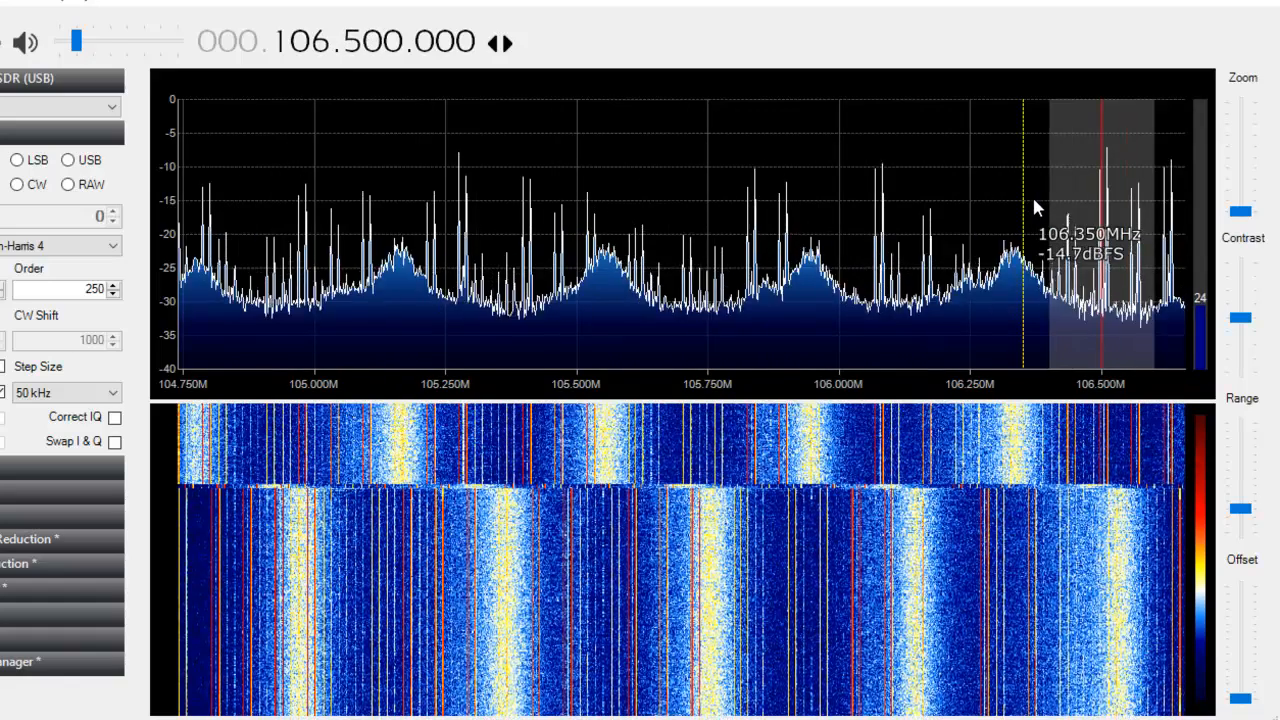
pyautogui.scroll(-5, 1036, 199)
pyautogui.scroll(-20, 1036, 190)
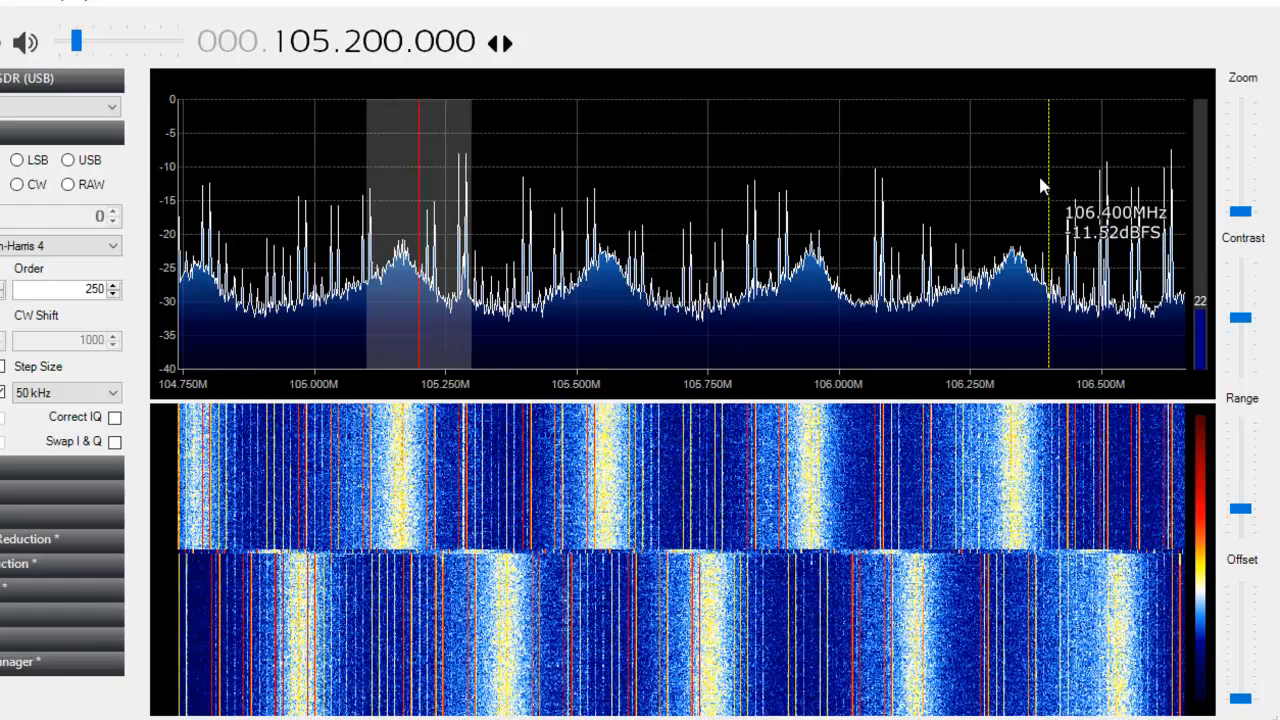
pyautogui.scroll(-20, 1038, 172)
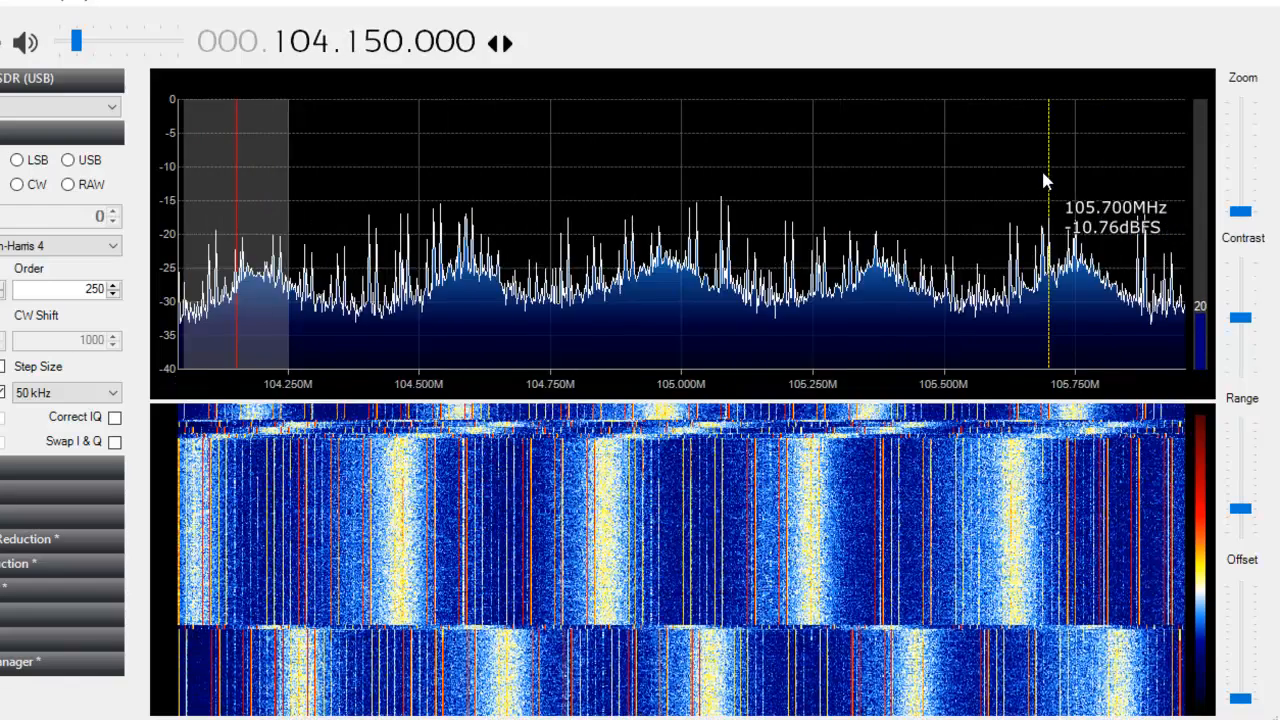
pyautogui.scroll(-10, 1043, 177)
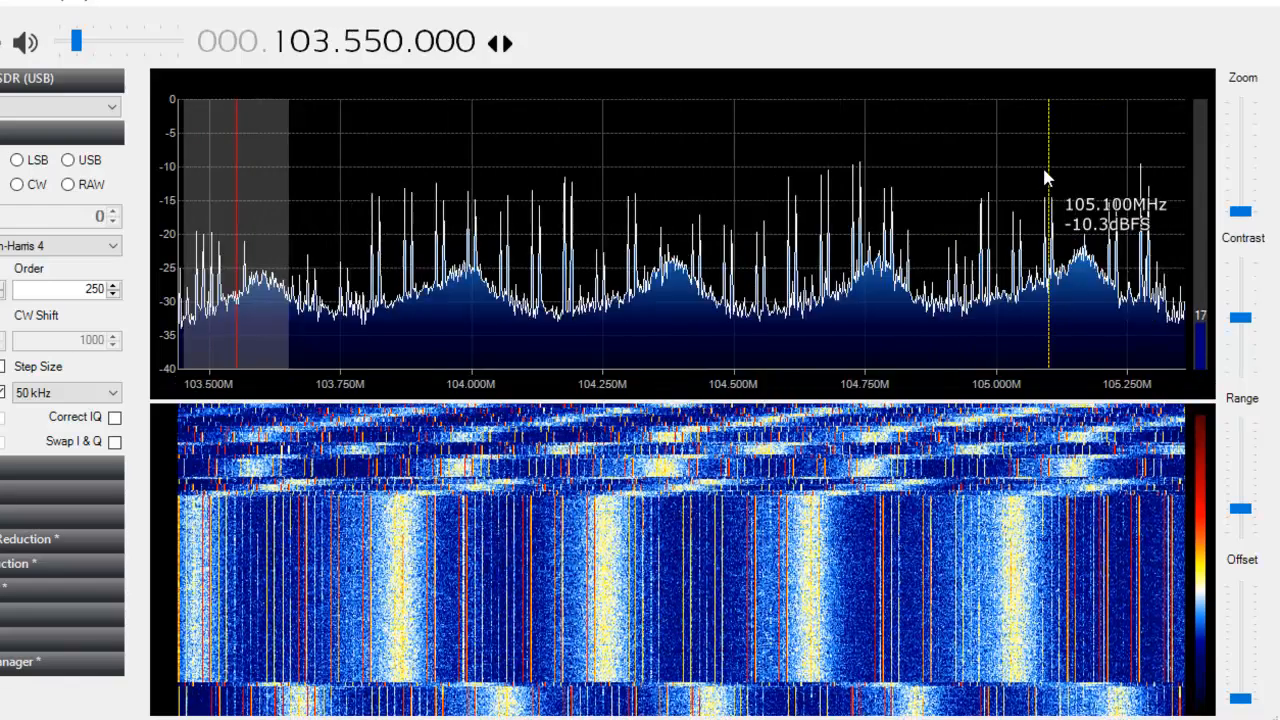
pyautogui.scroll(-20, 1044, 165)
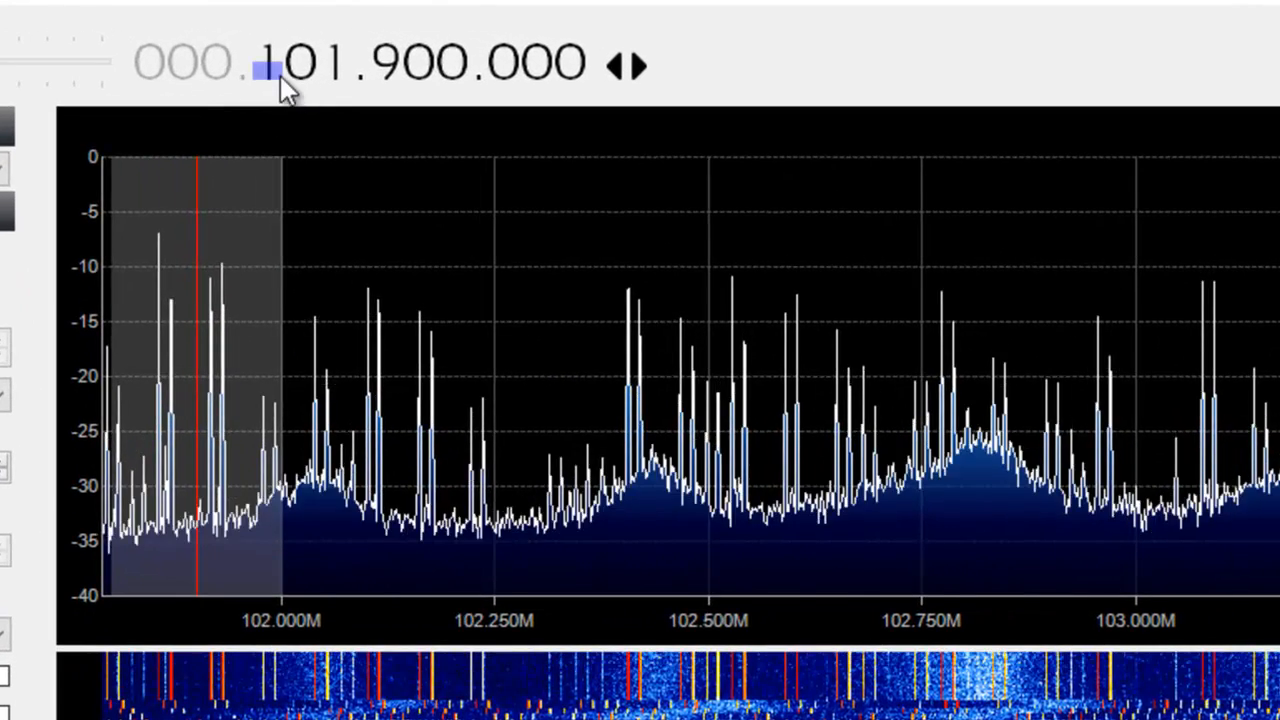
# - Change the individual frequency digits to reach 97.900 MHz, and tune to the strong station at 97.300 MHz
pyautogui.scroll(5, 280, 75)
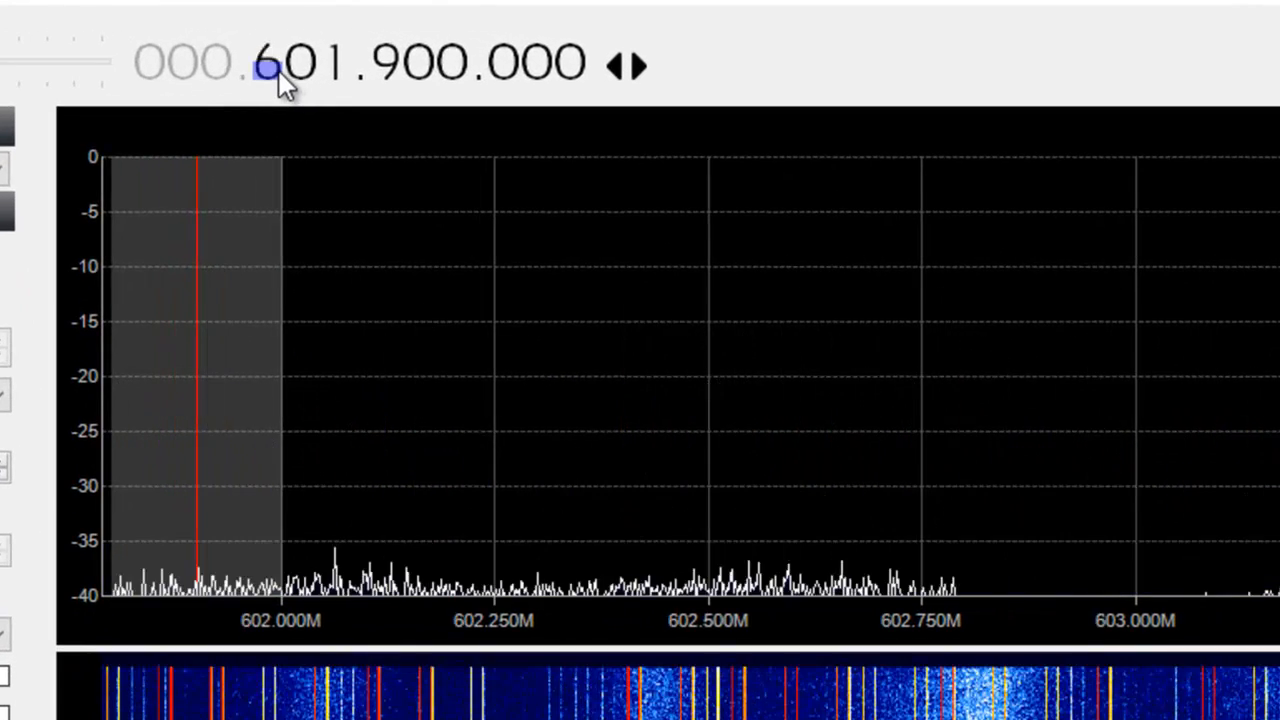
pyautogui.scroll(-2, 279, 73)
pyautogui.scroll(-4, 277, 70)
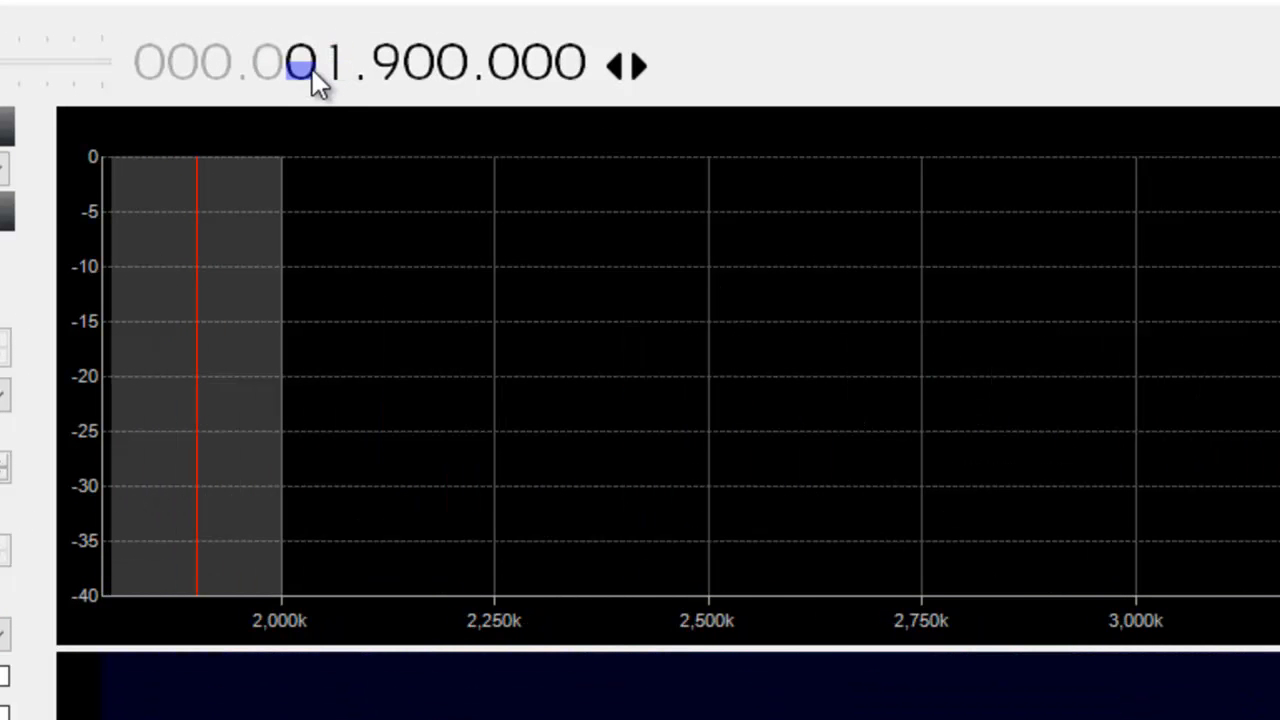
pyautogui.scroll(1, 310, 70)
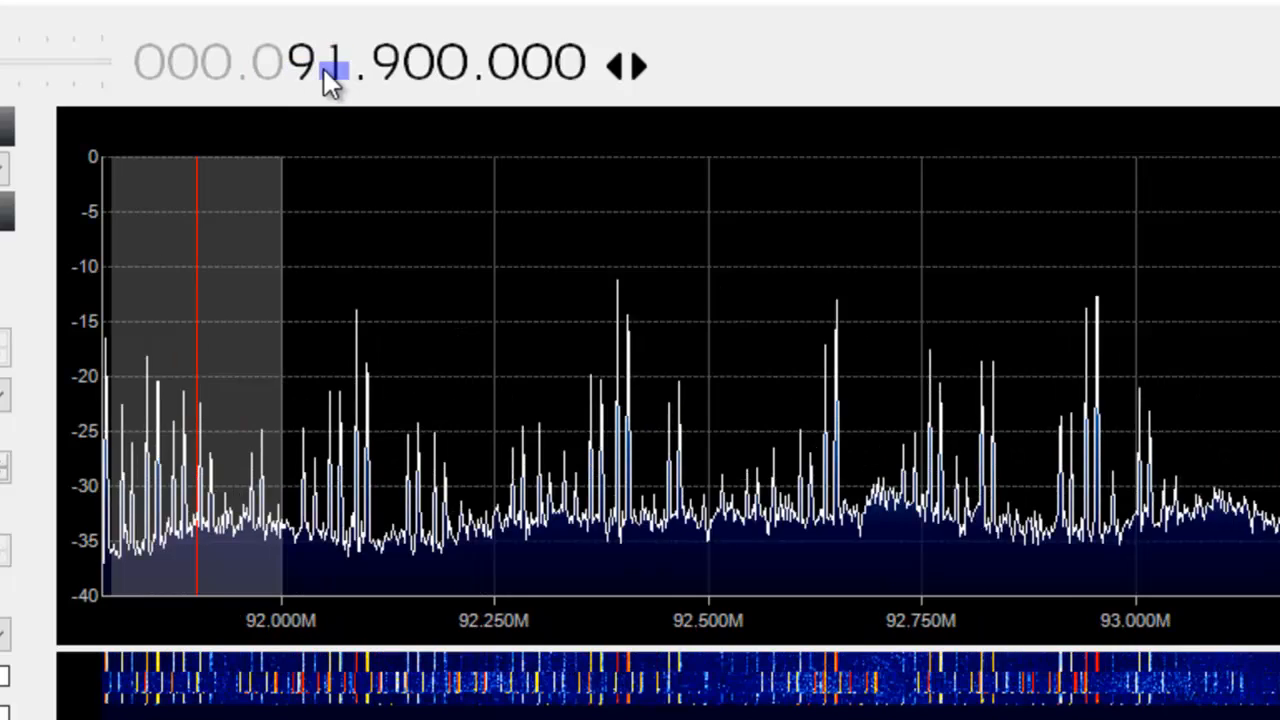
pyautogui.scroll(6, 345, 75)
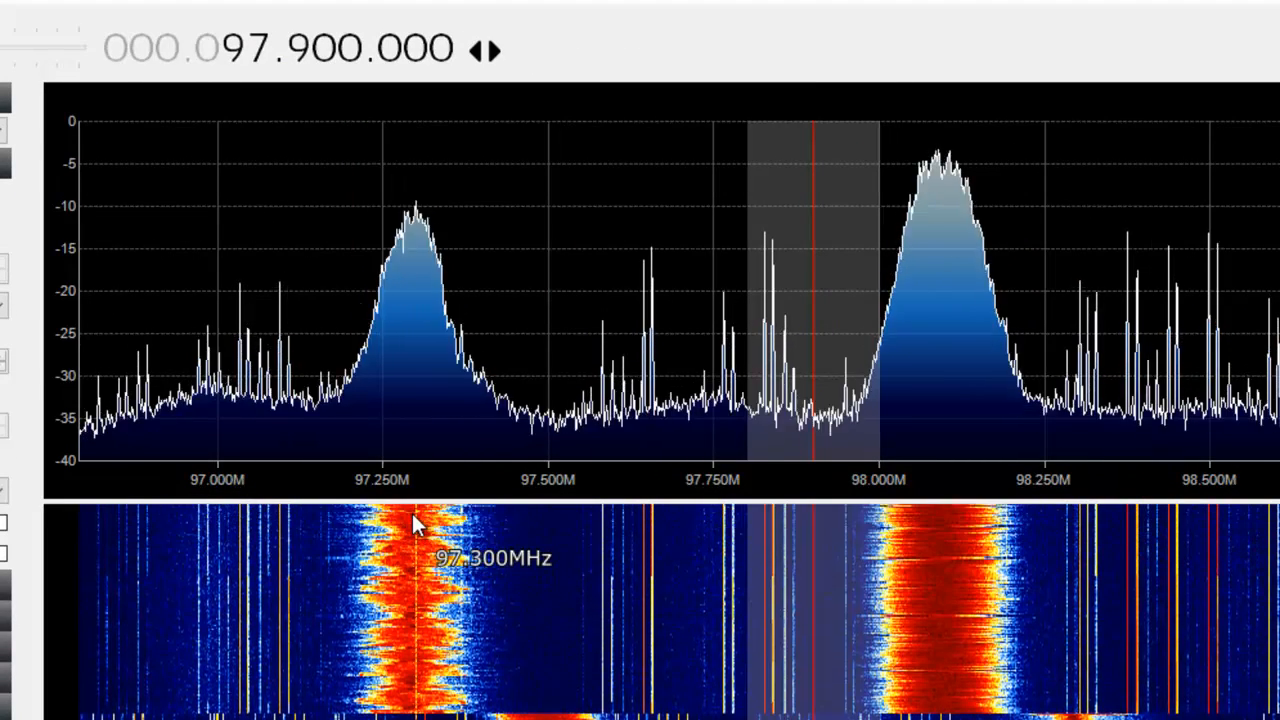
pyautogui.click(411, 515)
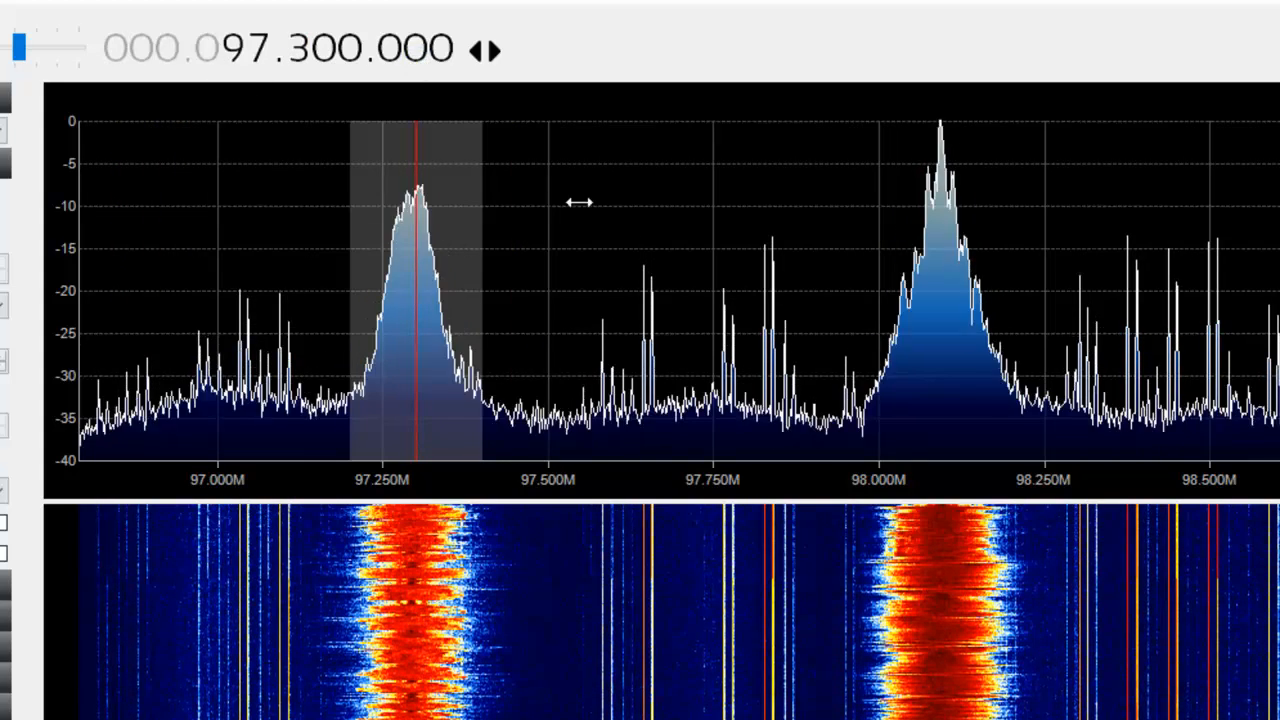
# - Tune down the spectrum to 96.750 MHz and back up to 97.500 MHz
pyautogui.scroll(-6, 586, 210)
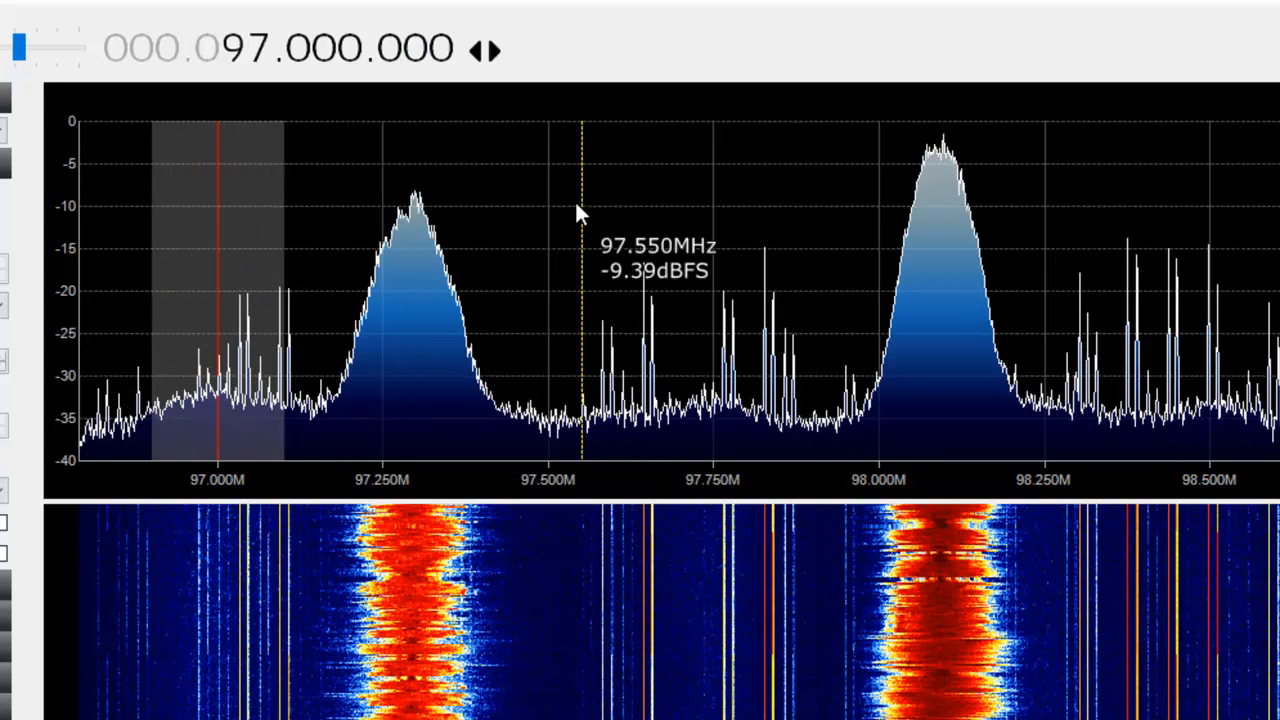
pyautogui.scroll(-8, 527, 224)
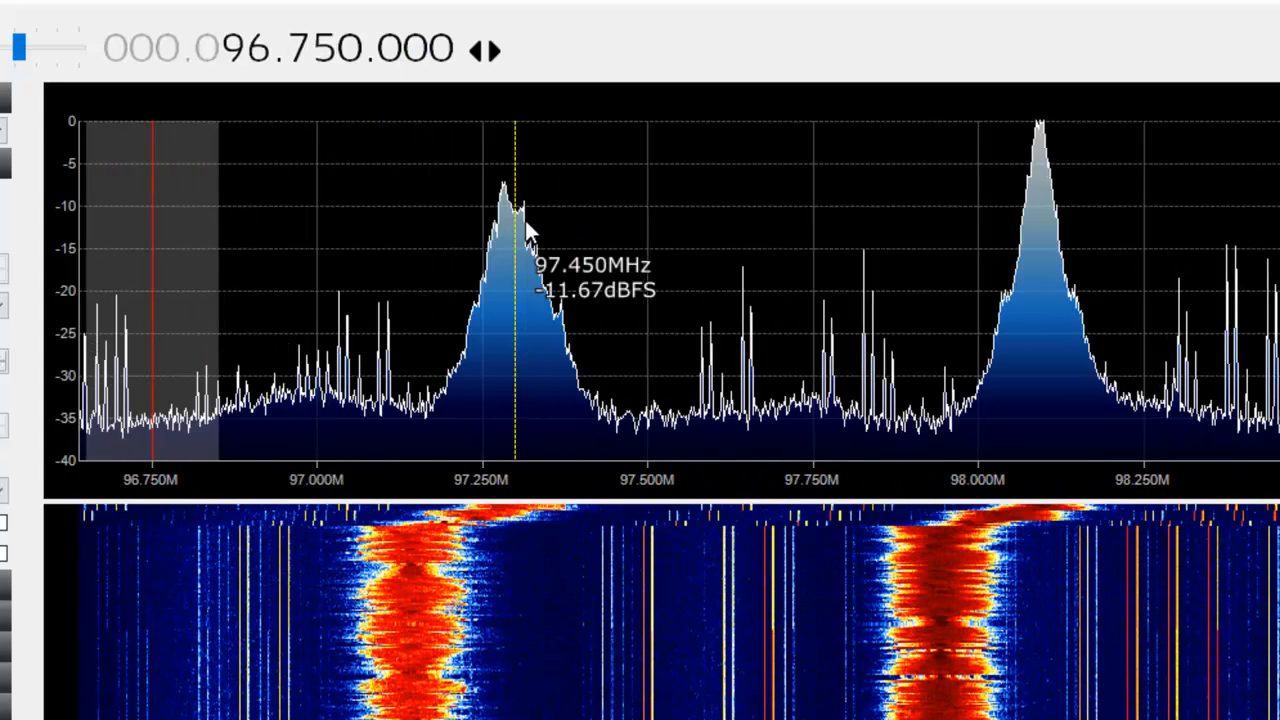
pyautogui.scroll(5, 526, 218)
pyautogui.scroll(15, 537, 228)
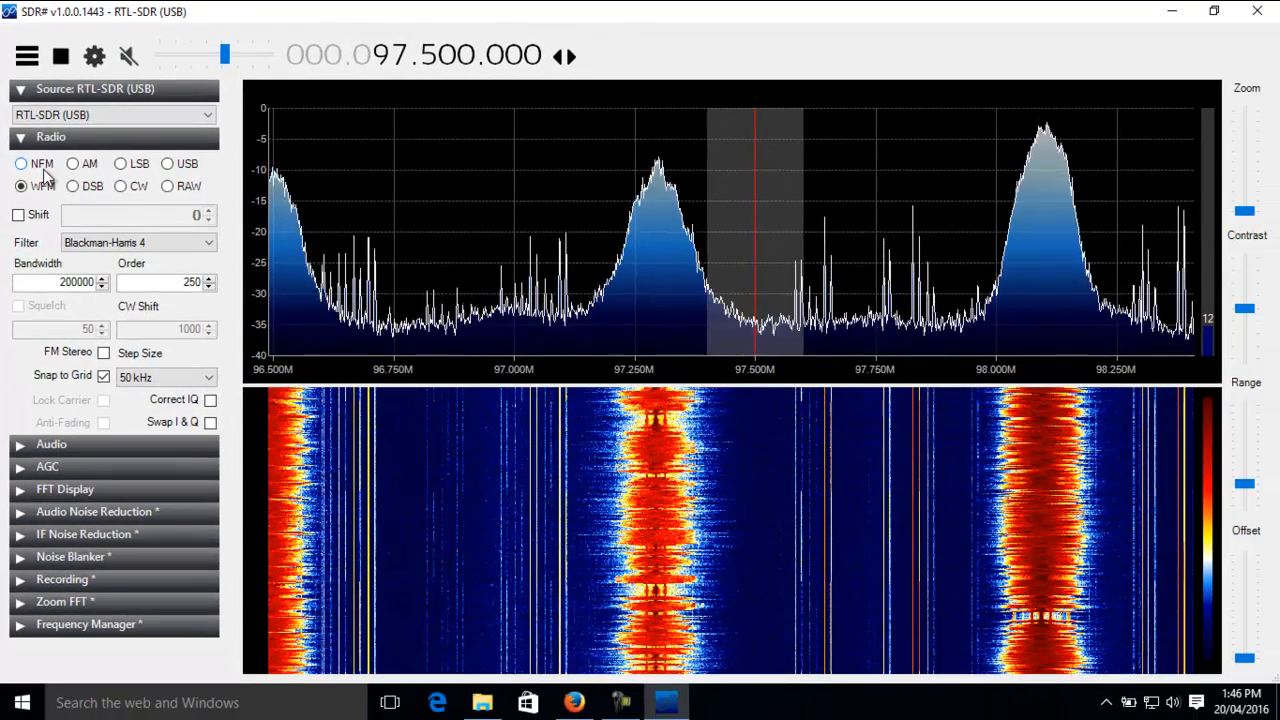
# - Expand the audio settings to view them and collapse them again
pyautogui.click(17, 446)
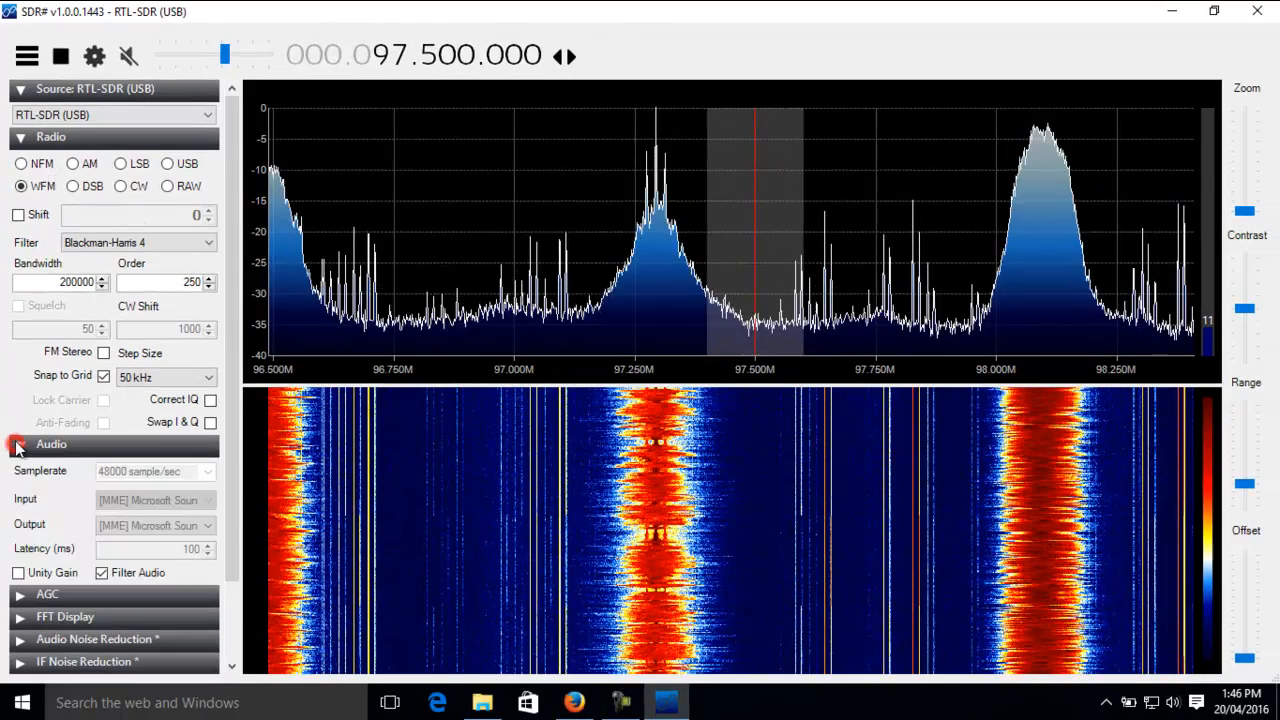
pyautogui.click(17, 446)
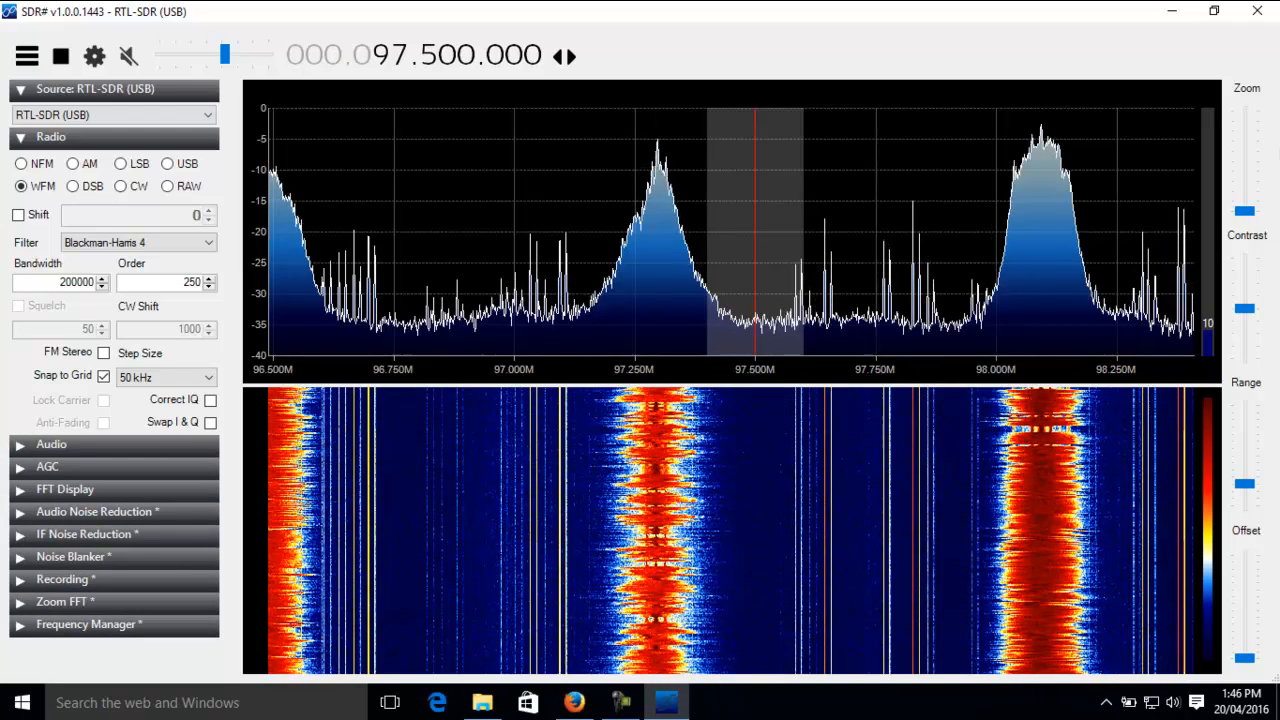
# - Try the spectrum zoom and display range adjustments, returning the range to 0 to -40 dB
pyautogui.moveTo(1250, 211)
pyautogui.mouseDown()
pyautogui.moveTo(1251, 199)
pyautogui.moveTo(1254, 217)
pyautogui.mouseUp()
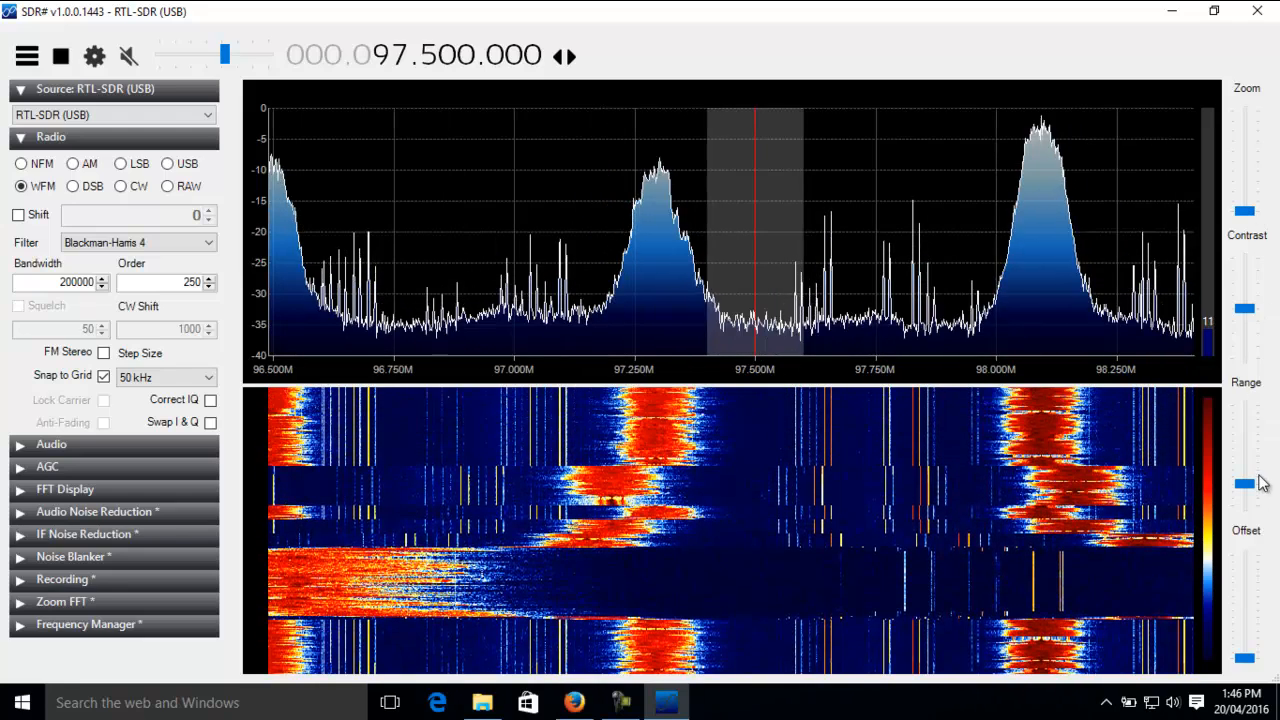
pyautogui.moveTo(1254, 473)
pyautogui.mouseDown()
pyautogui.moveTo(1255, 460)
pyautogui.moveTo(1249, 489)
pyautogui.mouseUp()
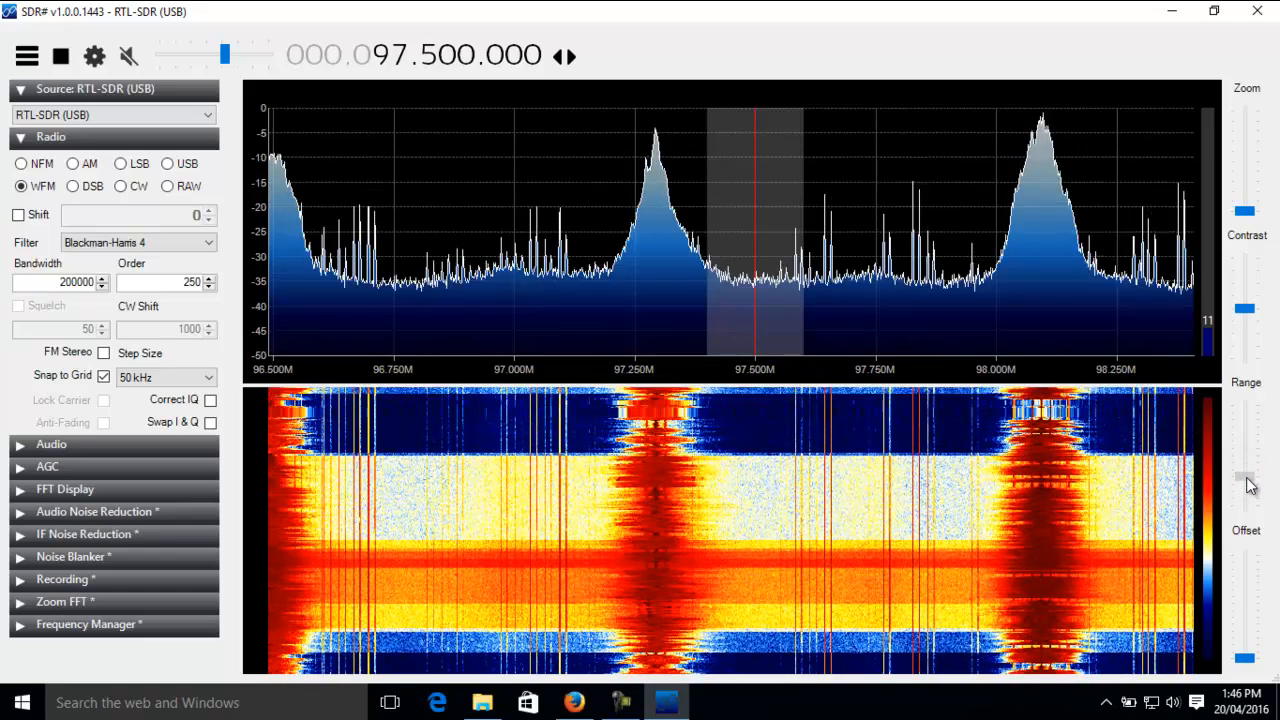
pyautogui.moveTo(1247, 478); pyautogui.dragTo(1245, 486)
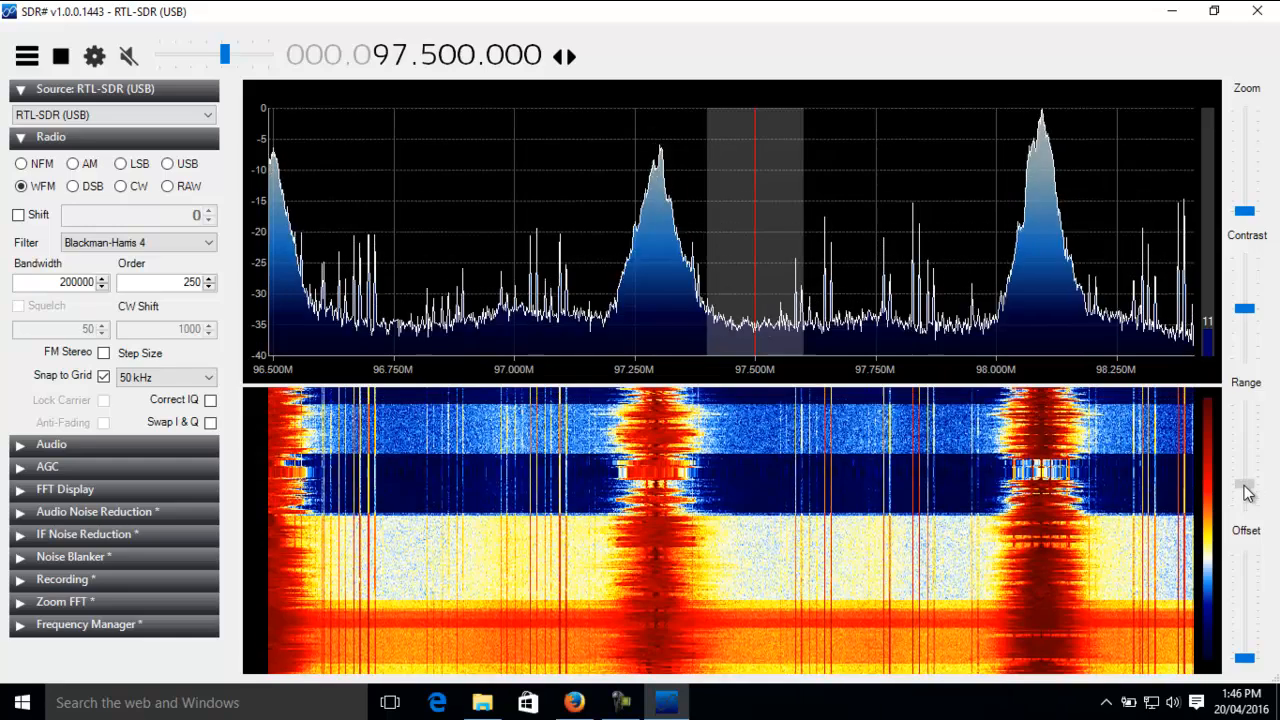